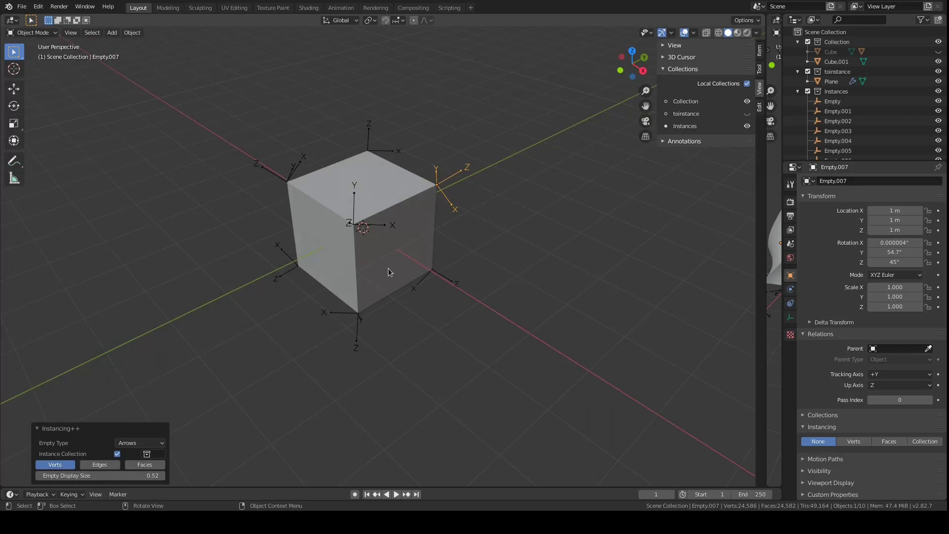
Step: Place the Instancing++ empties on the cube's faces instead of its vertices and assign toinstance as their instance collection
click(63, 469)
click(94, 469)
click(98, 469)
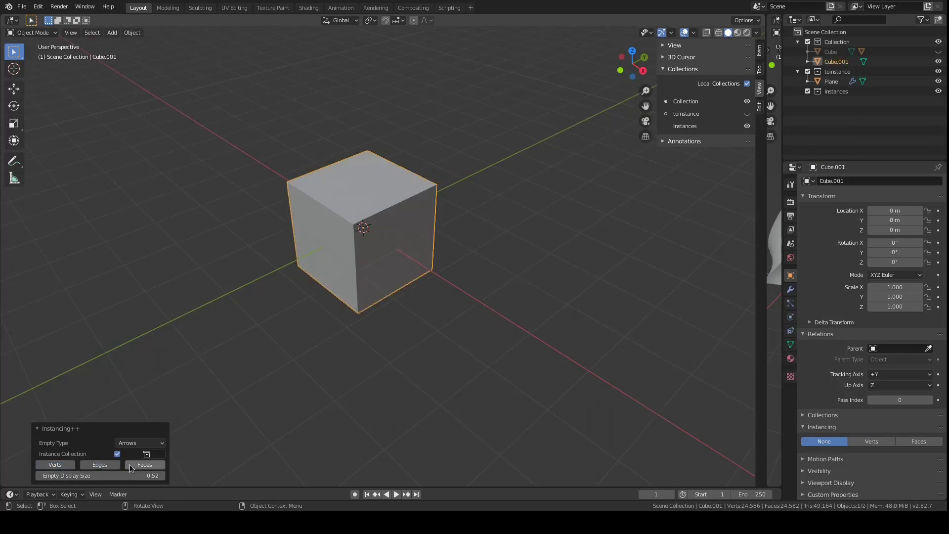
click(133, 465)
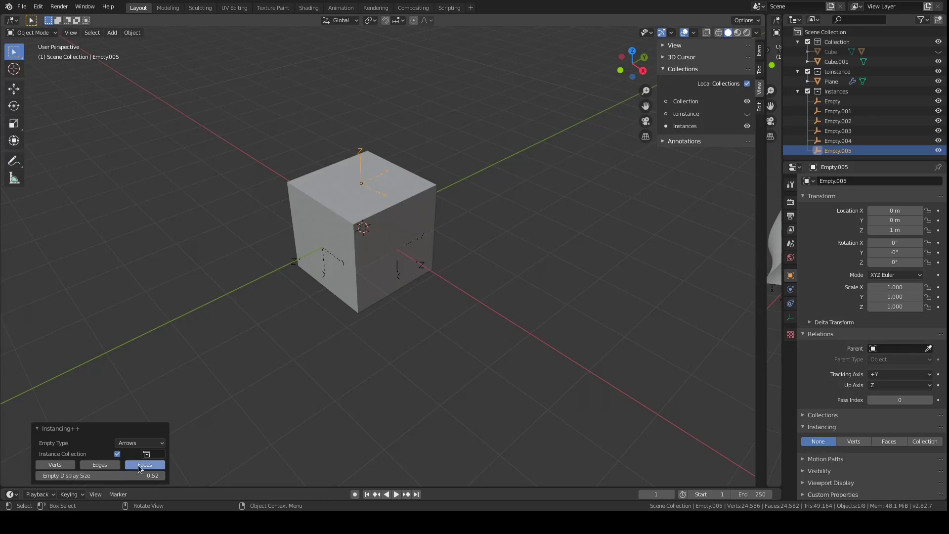
click(147, 454)
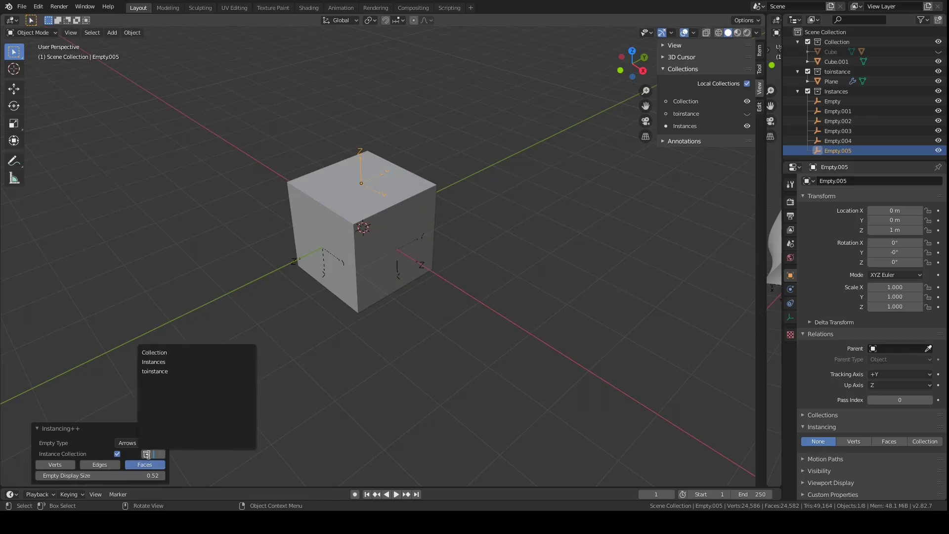
click(164, 372)
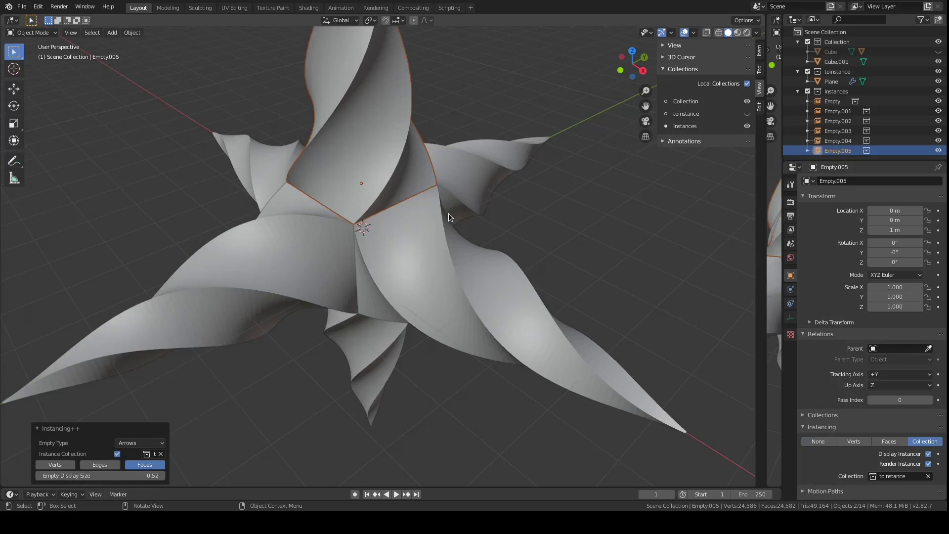
scroll(449, 213, down, 4)
middle_drag(449, 215, 458, 242)
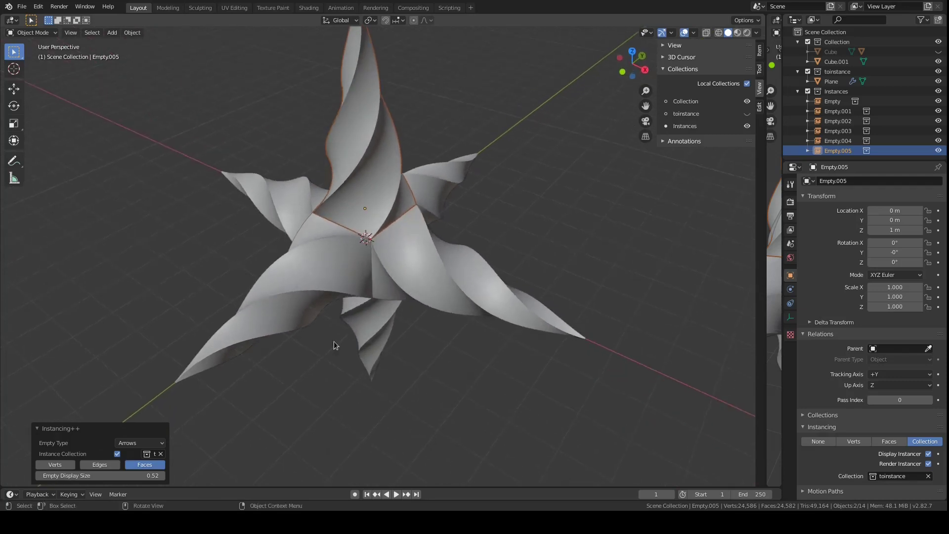
Step: Place the empties on the cube's vertices instead of its faces, with collection instancing turned off
click(143, 467)
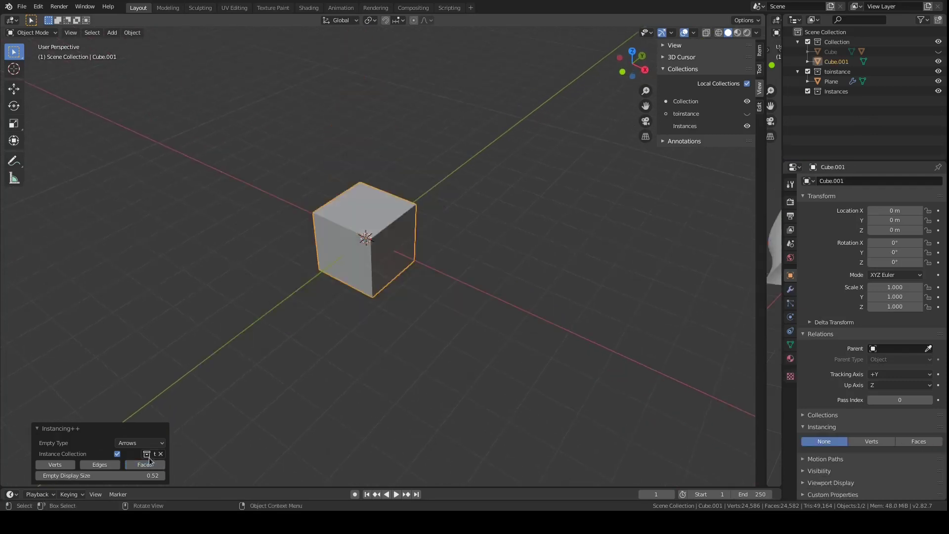
click(55, 465)
scroll(357, 263, up, 4)
middle_drag(357, 263, 450, 259)
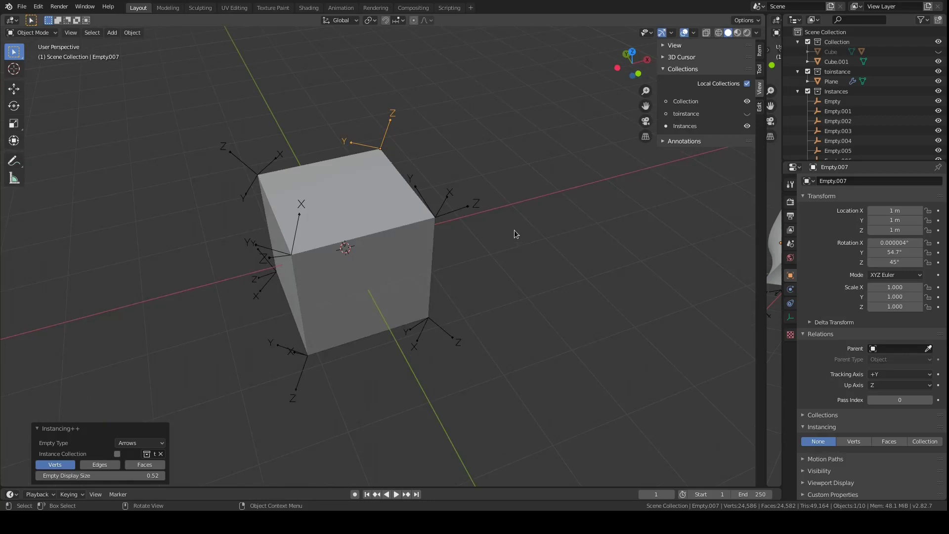
Step: Examine from several angles how the axes of the empties at the cube's vertices are oriented
mouse_move(482, 256)
middle_down()
mouse_move(462, 244)
mouse_move(482, 275)
mouse_move(478, 262)
mouse_move(496, 272)
mouse_move(487, 254)
middle_up()
scroll(440, 248, up, 3)
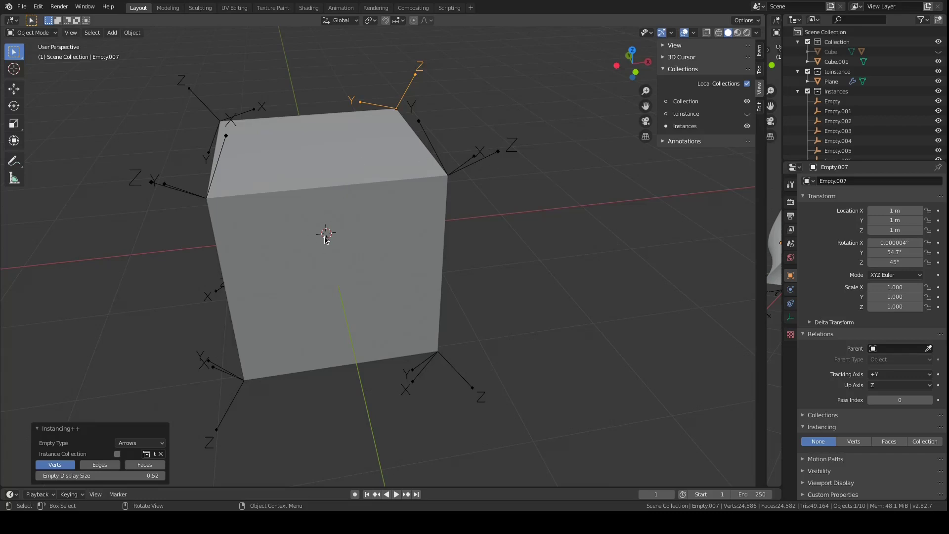
middle_drag(425, 108, 395, 140)
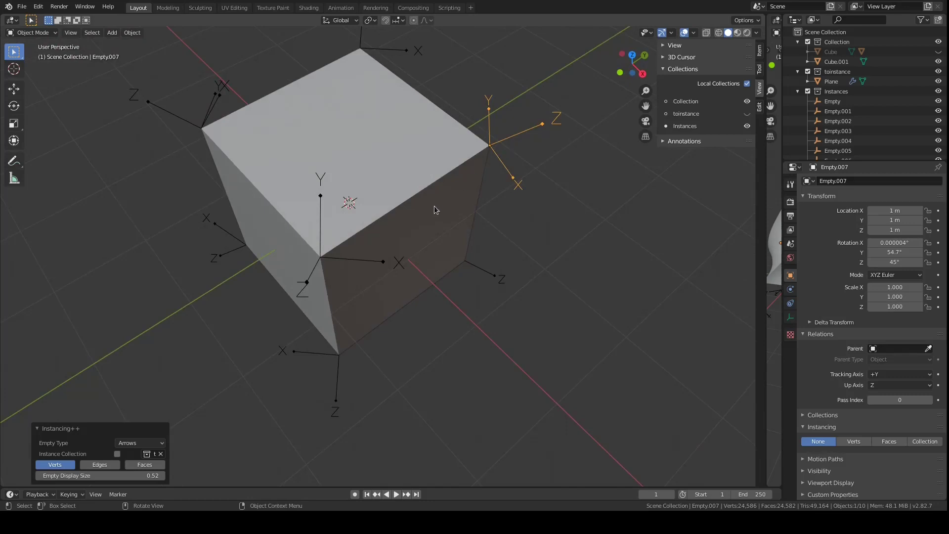
middle_drag(435, 206, 512, 191)
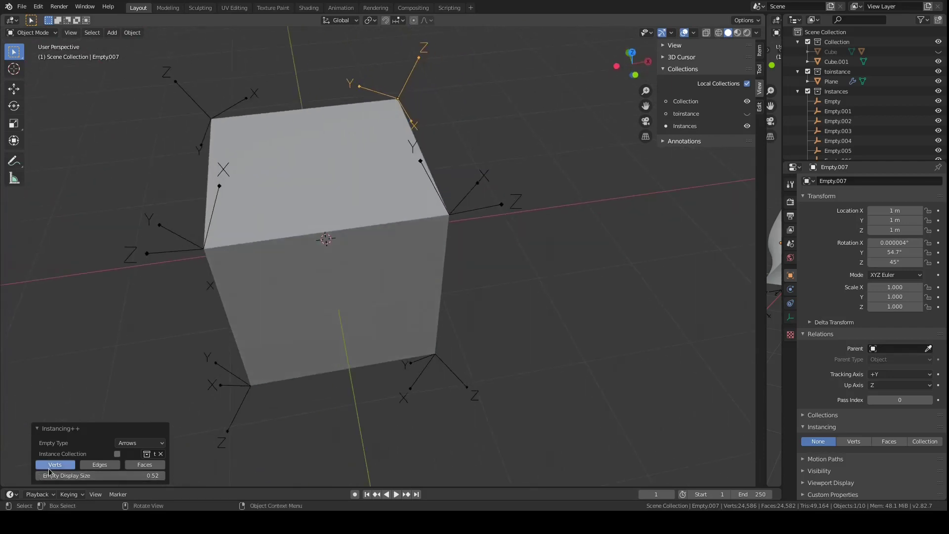
middle_drag(408, 212, 493, 204)
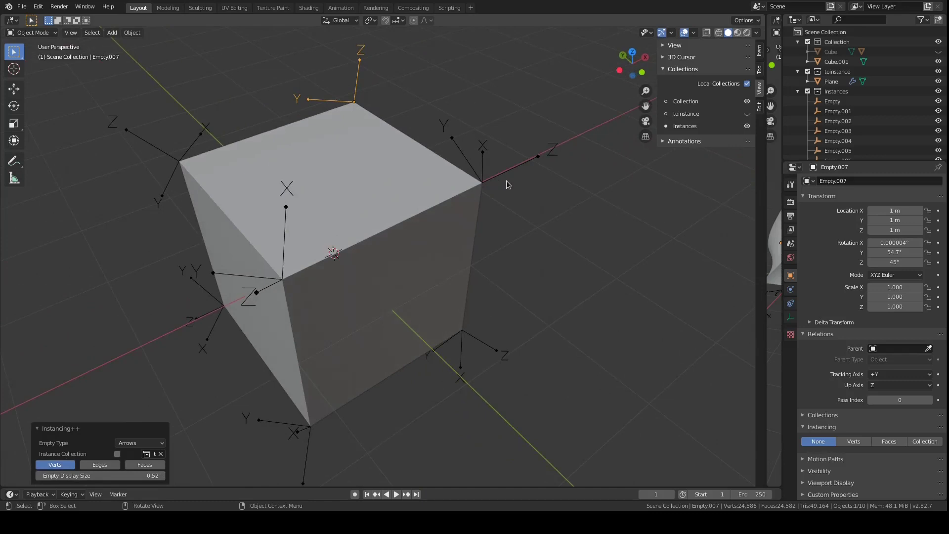
middle_drag(494, 188, 434, 185)
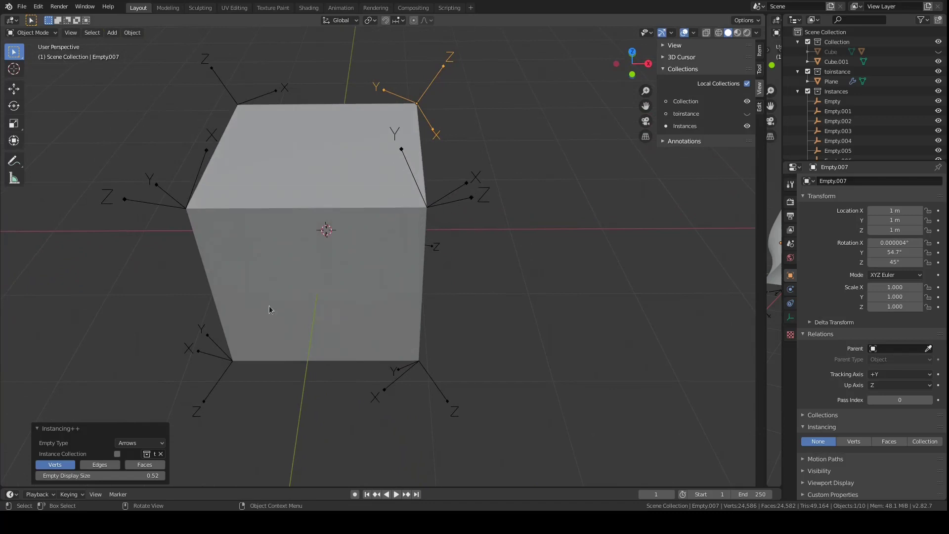
Step: Place the empties on the cube's edges instead of its vertices
click(54, 464)
click(99, 464)
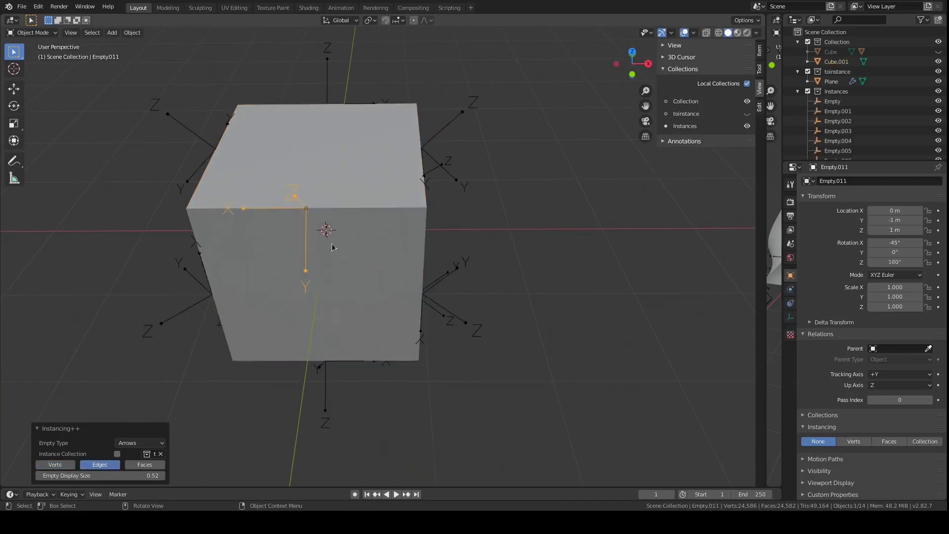
middle_drag(274, 281, 451, 194)
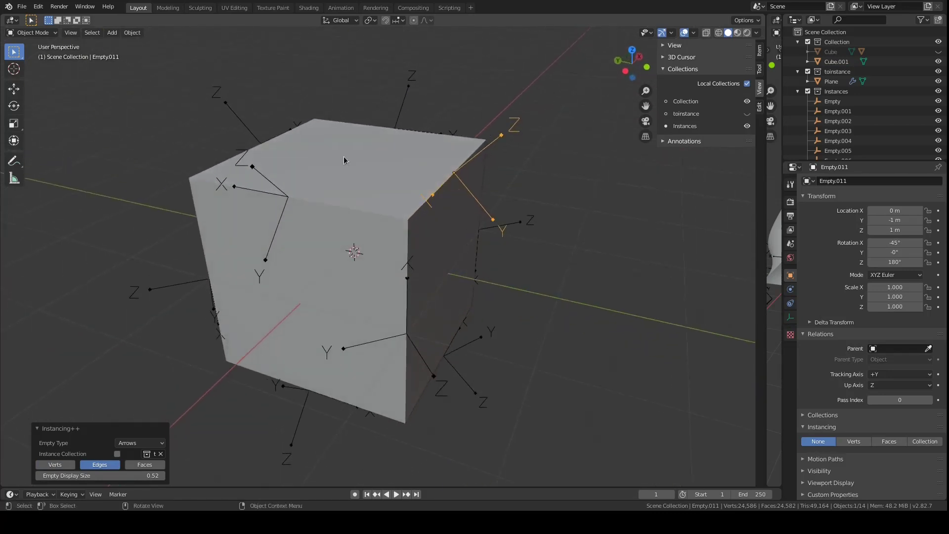
Step: Examine from several sides how the axes of the empties on the cube's edges are oriented
middle_drag(455, 273, 413, 273)
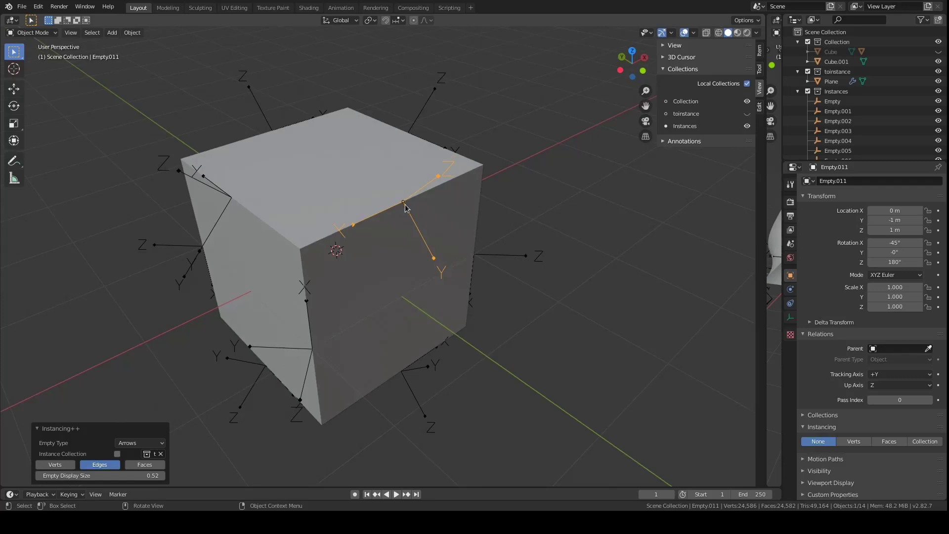
middle_drag(464, 211, 443, 155)
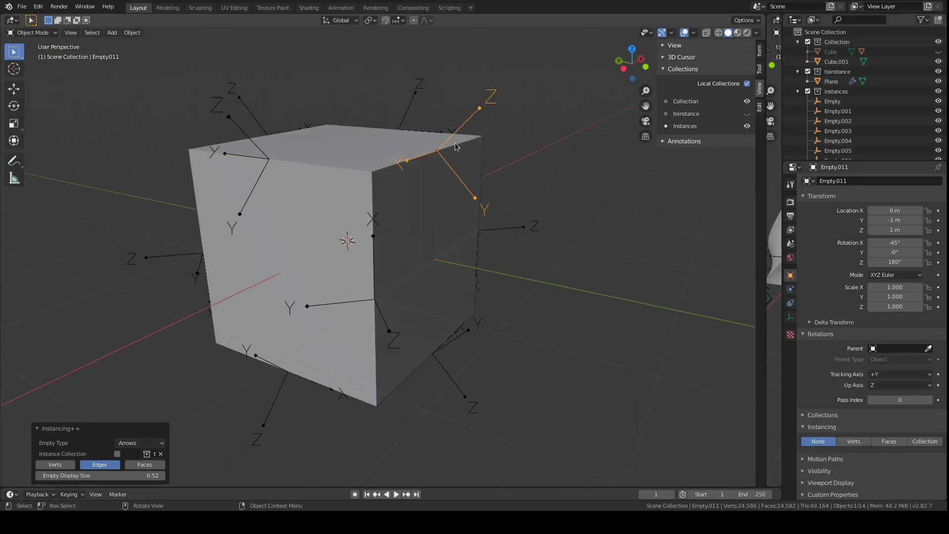
middle_drag(479, 198, 453, 245)
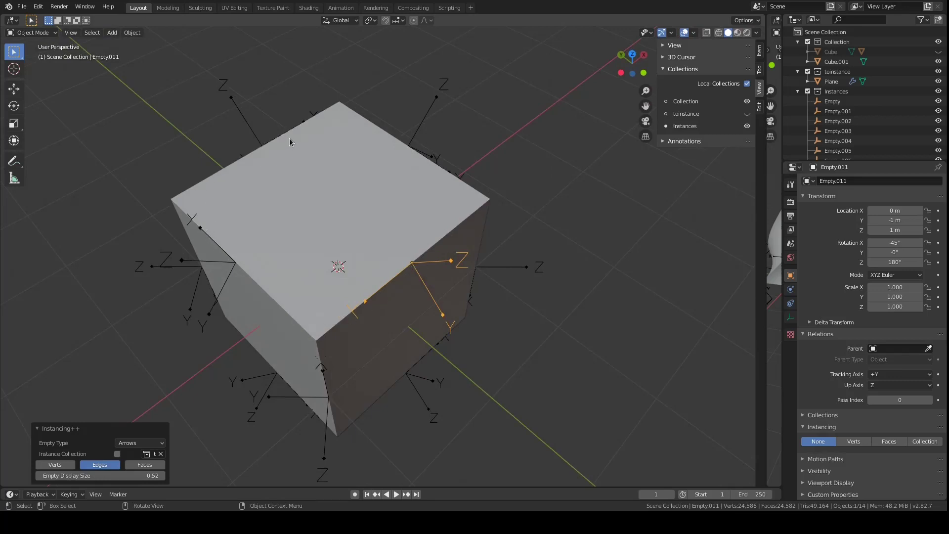
middle_drag(473, 213, 320, 174)
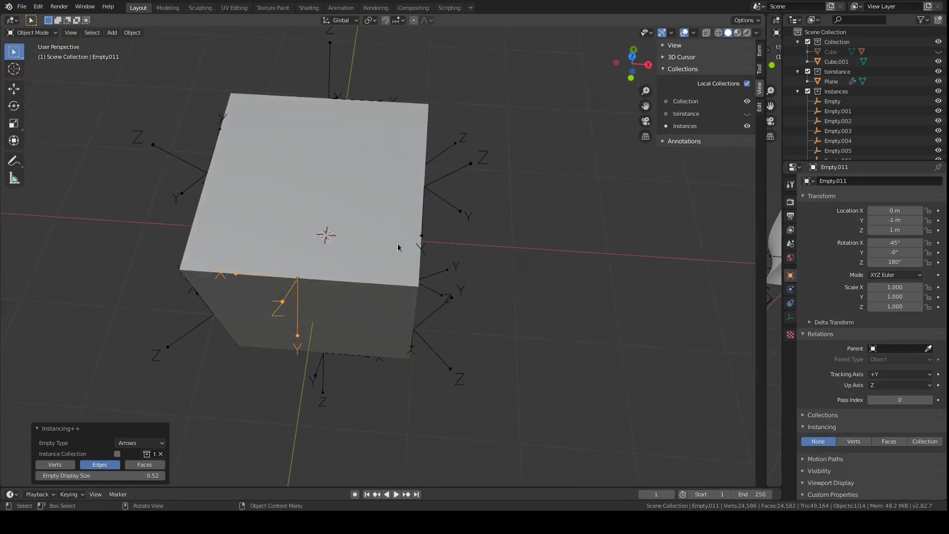
middle_drag(511, 251, 384, 144)
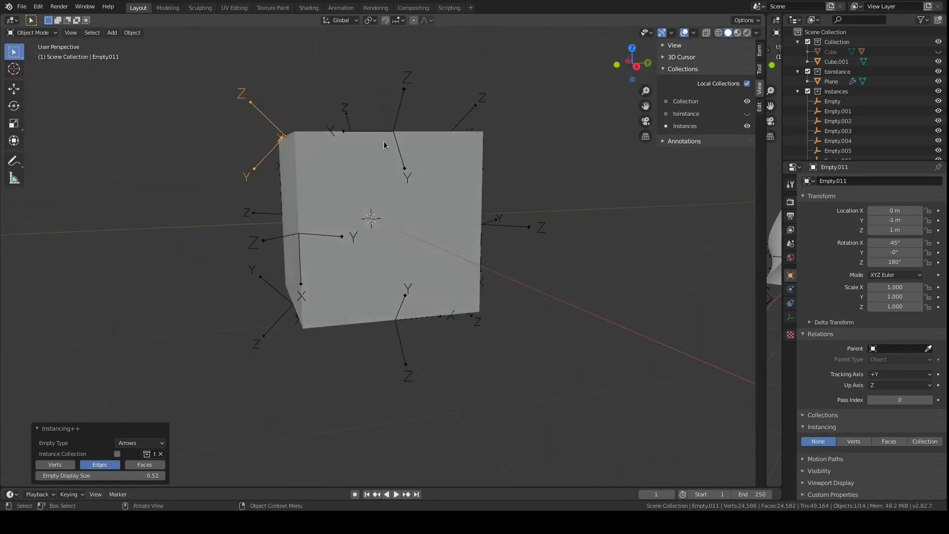
middle_drag(497, 307, 448, 286)
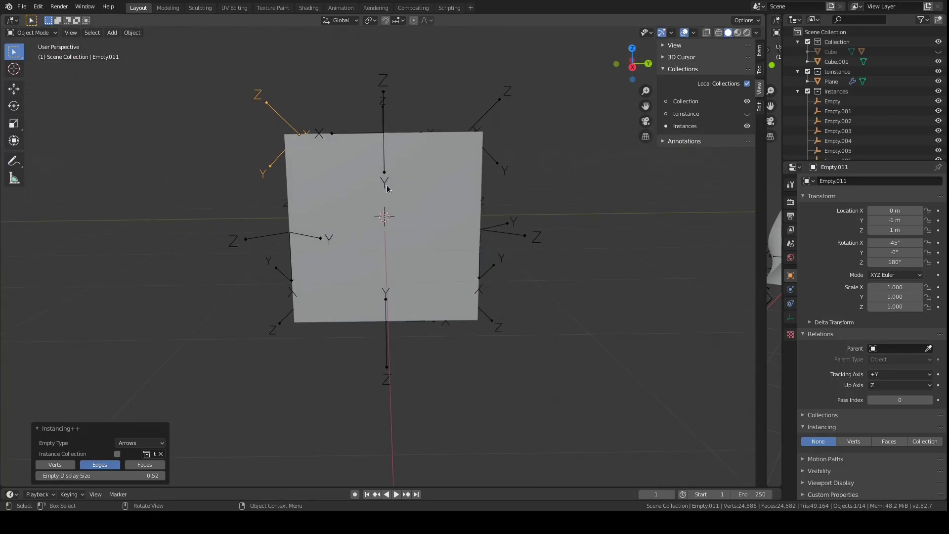
middle_drag(377, 168, 205, 441)
Step: Place the empties on the cube's faces instead of its edges
click(100, 464)
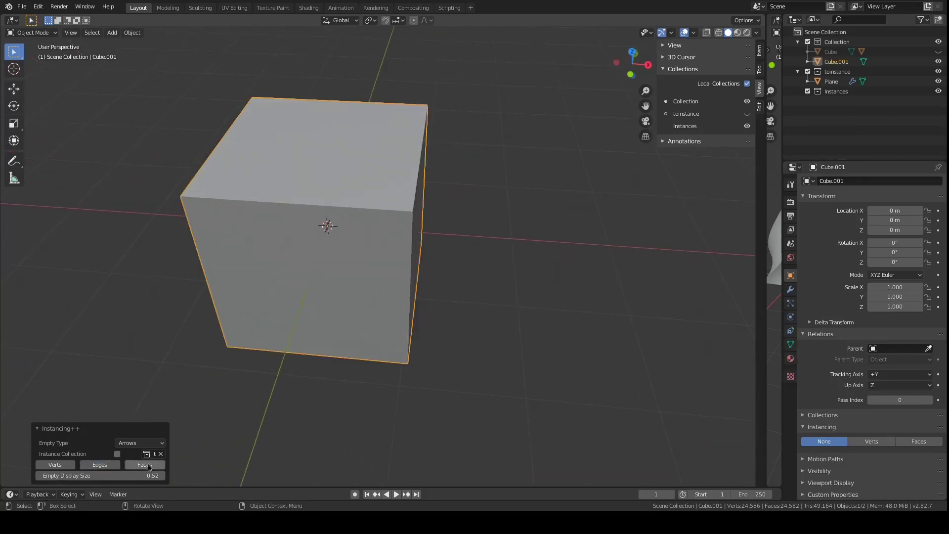
click(148, 465)
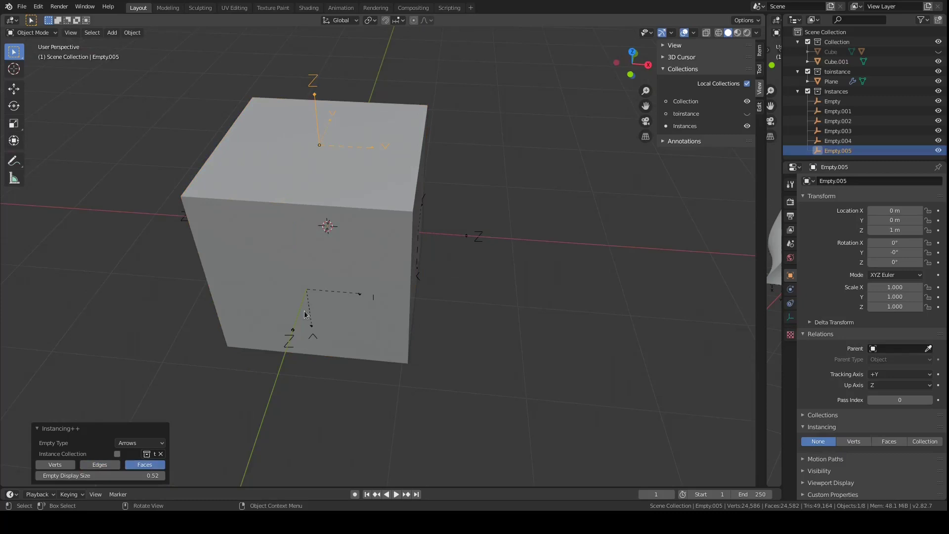
middle_drag(327, 271, 434, 256)
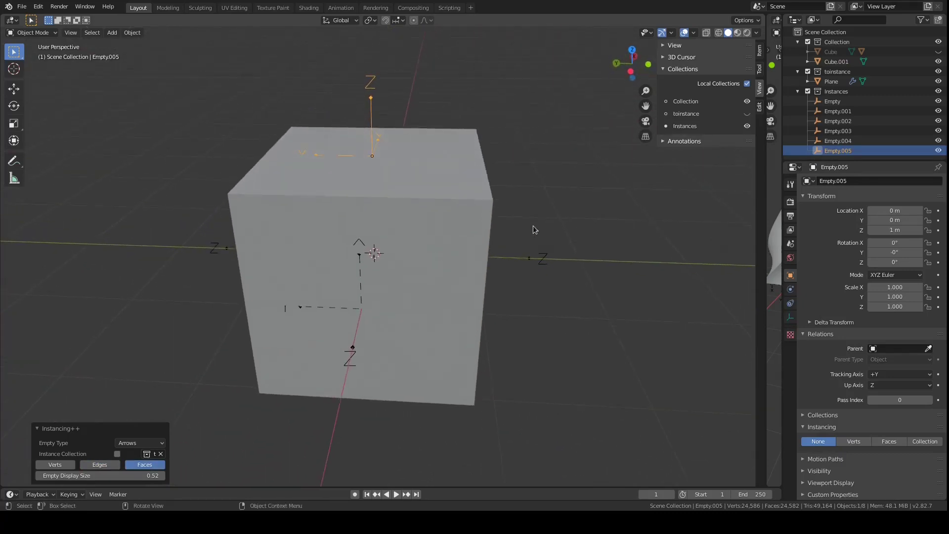
Step: Examine how the Z, X and Y axes of the face empties are oriented on the cube
middle_drag(541, 248, 326, 67)
scroll(332, 60, down, 2)
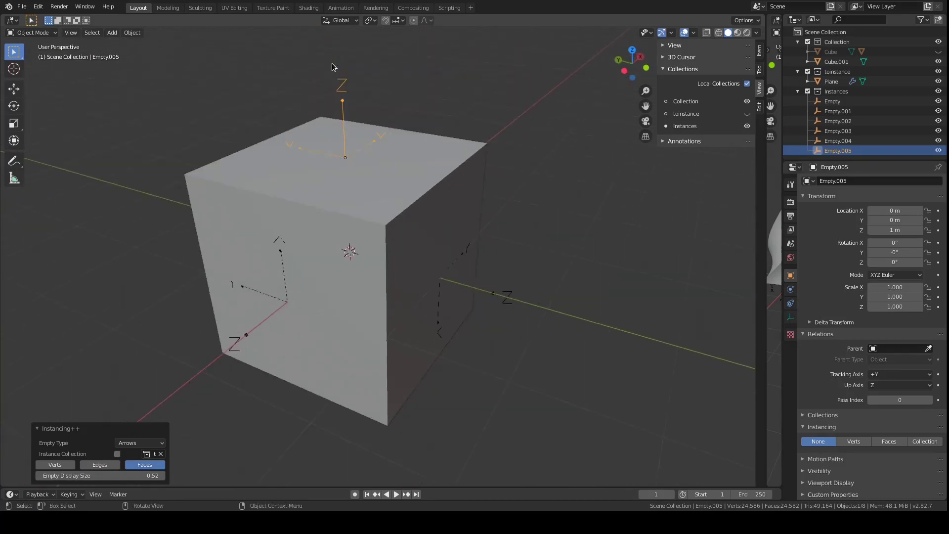
middle_drag(342, 143, 321, 182)
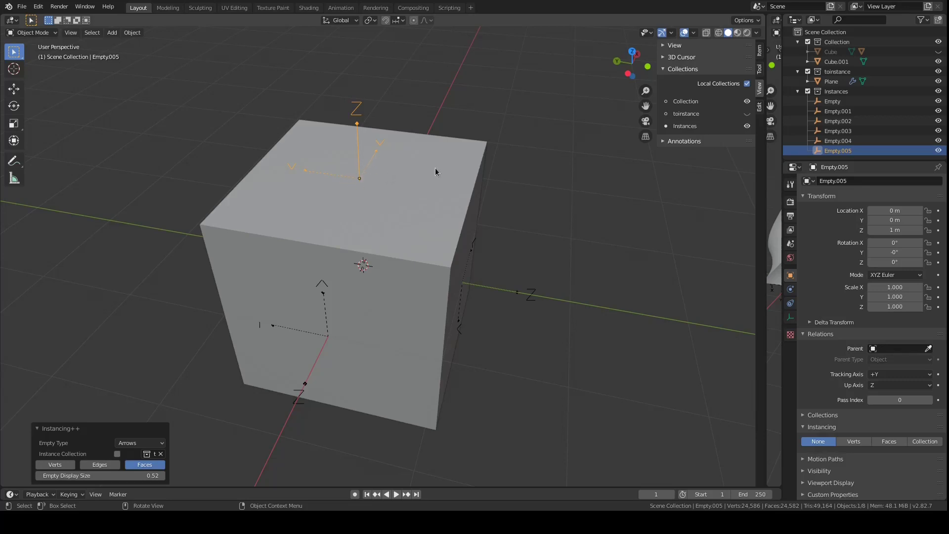
middle_drag(413, 184, 478, 205)
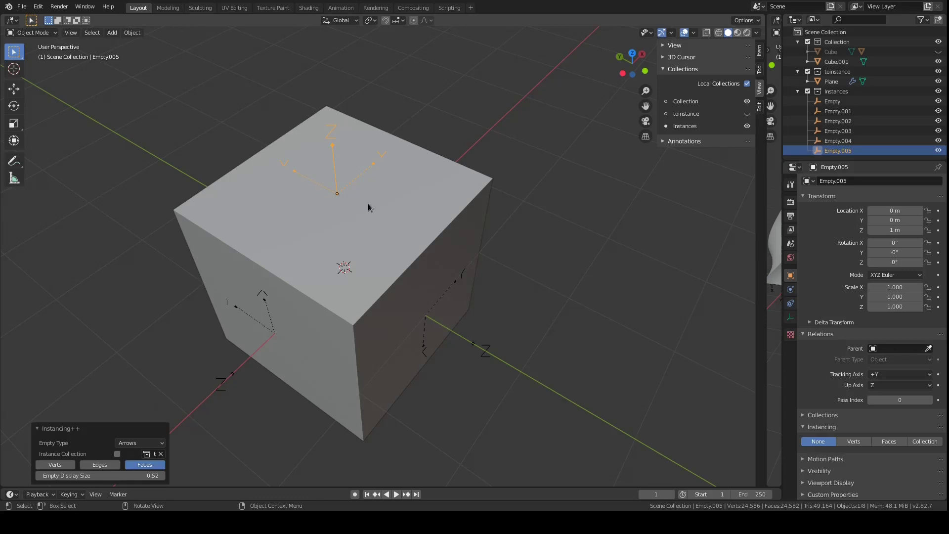
middle_drag(352, 270, 438, 249)
scroll(222, 352, down, 2)
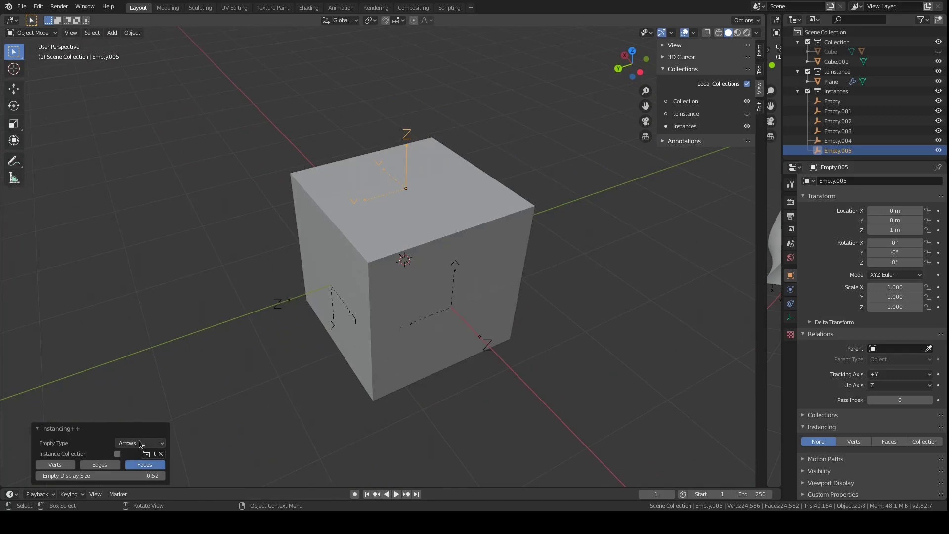
Step: Try the Single Arrow and Plain Axes empty types and return the empty type to Arrows
click(140, 443)
click(133, 465)
middle_drag(353, 372, 449, 368)
click(136, 442)
click(131, 476)
middle_drag(376, 355, 336, 354)
click(138, 443)
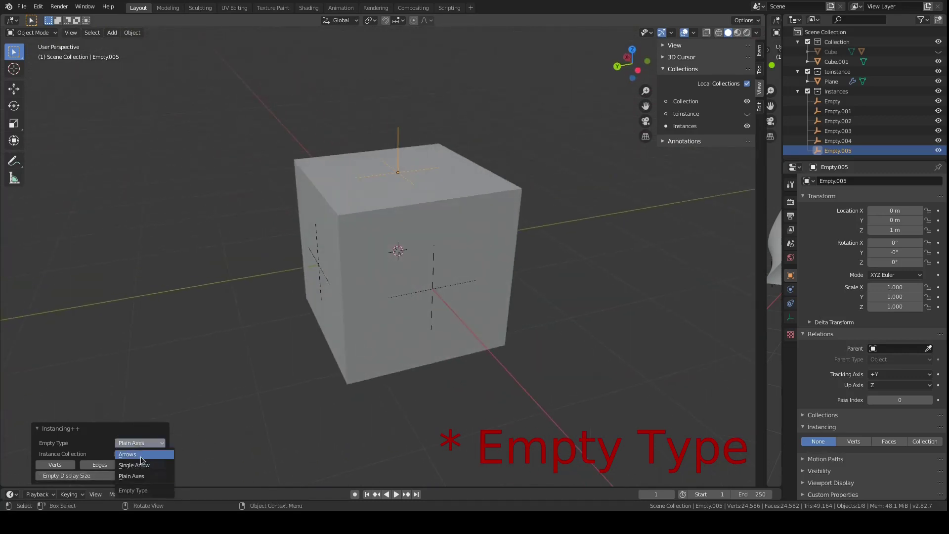
click(136, 453)
Step: Set the empty display size to 0.01 and turn collection instancing back on for the face empties
drag(148, 476, 182, 413)
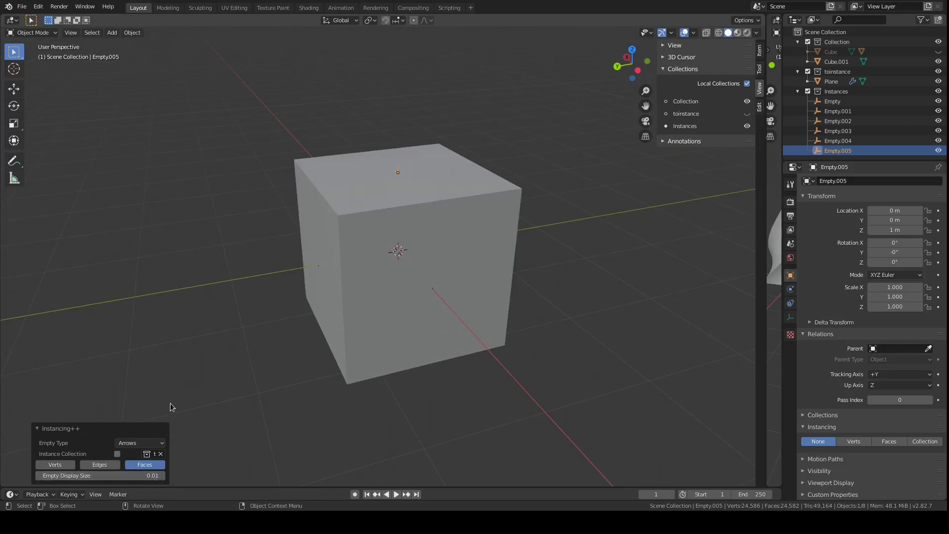
click(118, 454)
scroll(245, 405, down, 4)
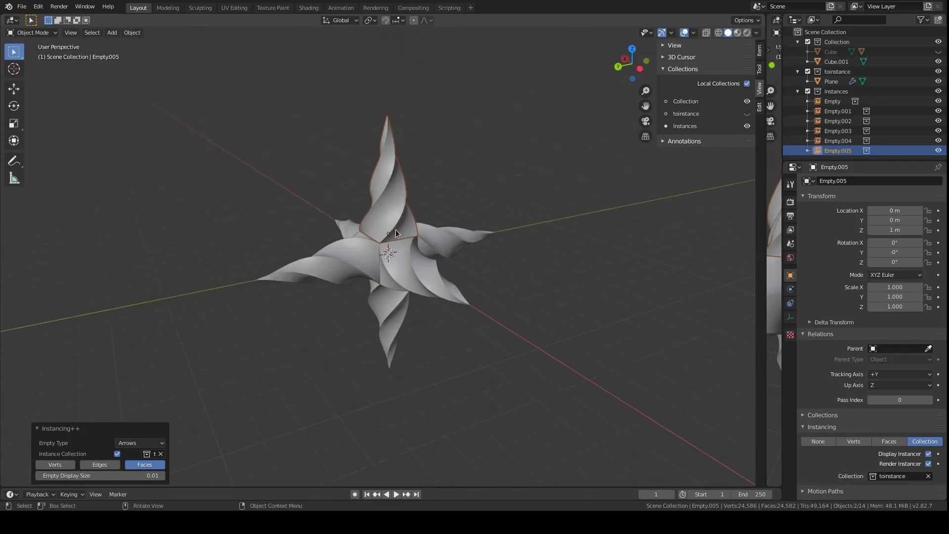
Step: Add collection instances on the cube's edges and vertices alongside those on its faces, and deselect everything
click(97, 467)
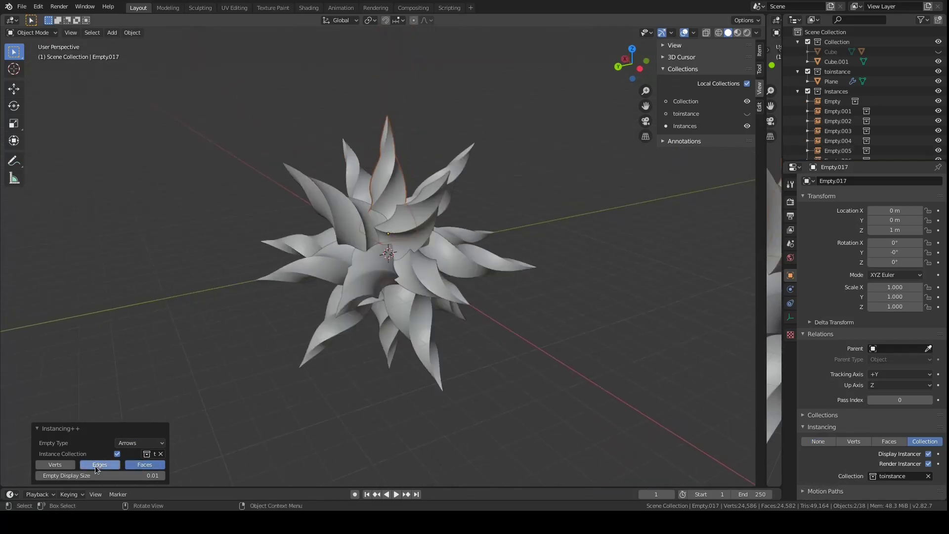
click(55, 464)
middle_drag(348, 391, 523, 415)
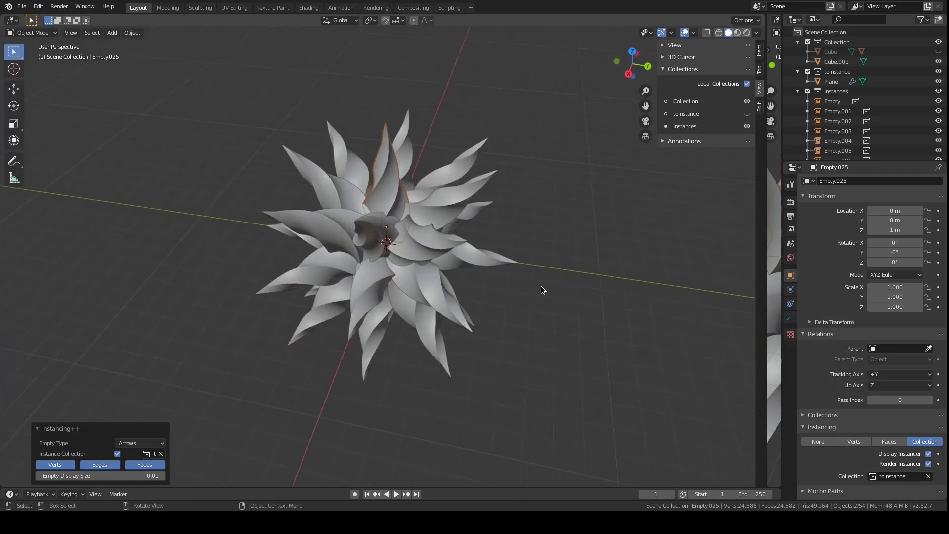
click(624, 329)
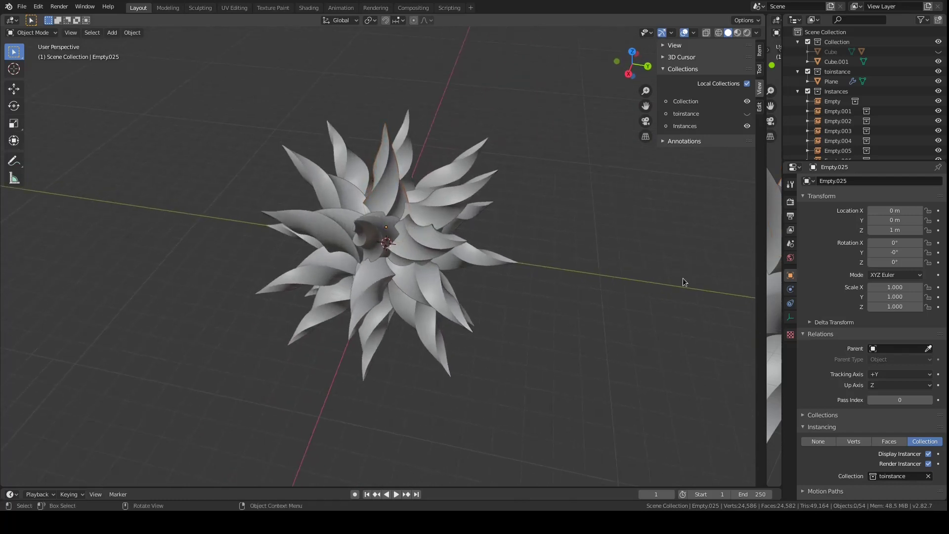
Step: Collapse the Instances collection in the scene hierarchy and enlarge the second 3D viewport to about half the work area
click(833, 93)
click(797, 91)
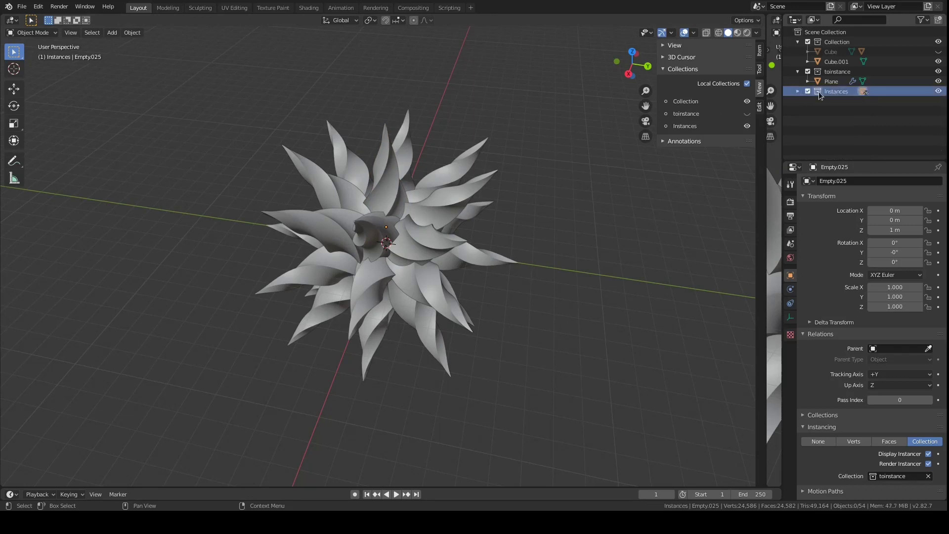
drag(765, 158, 371, 179)
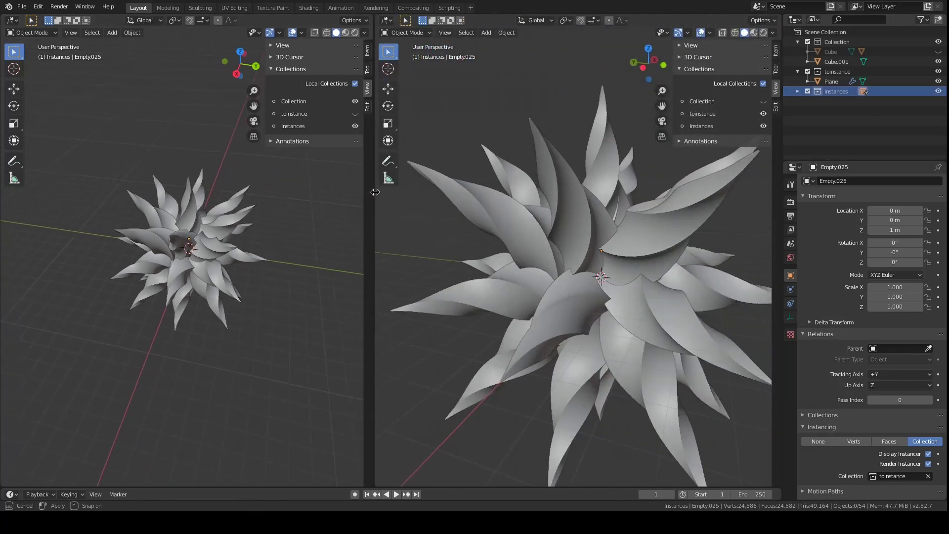
Step: Show only the toinstance collection in the second 3D viewport and widen the first viewport to about half the work area
click(763, 126)
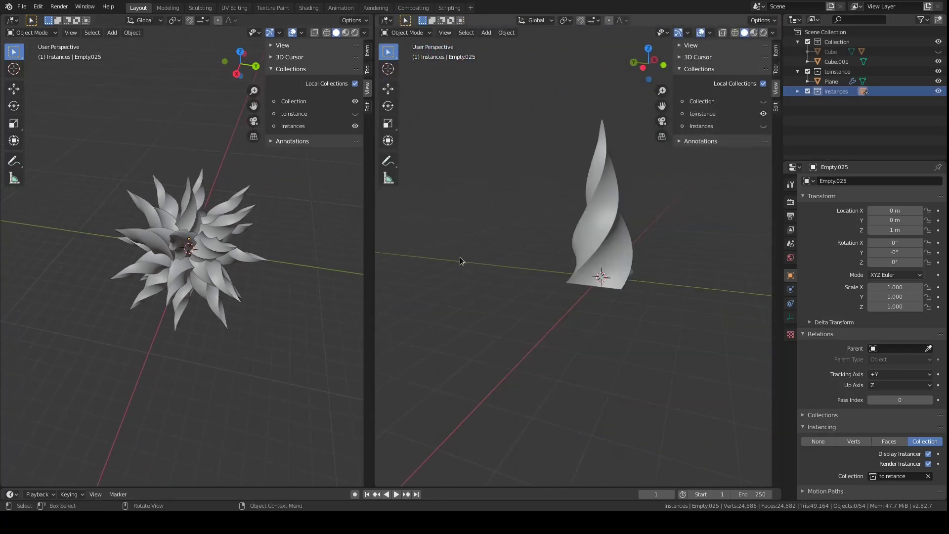
middle_drag(462, 263, 499, 278)
drag(371, 256, 418, 253)
Step: Raise the Plane object of the toinstance collection about 4.87 m along global Z
click(643, 252)
middle_drag(519, 301, 429, 325)
middle_drag(501, 321, 526, 298)
middle_drag(317, 317, 278, 321)
key(g)
key(z)
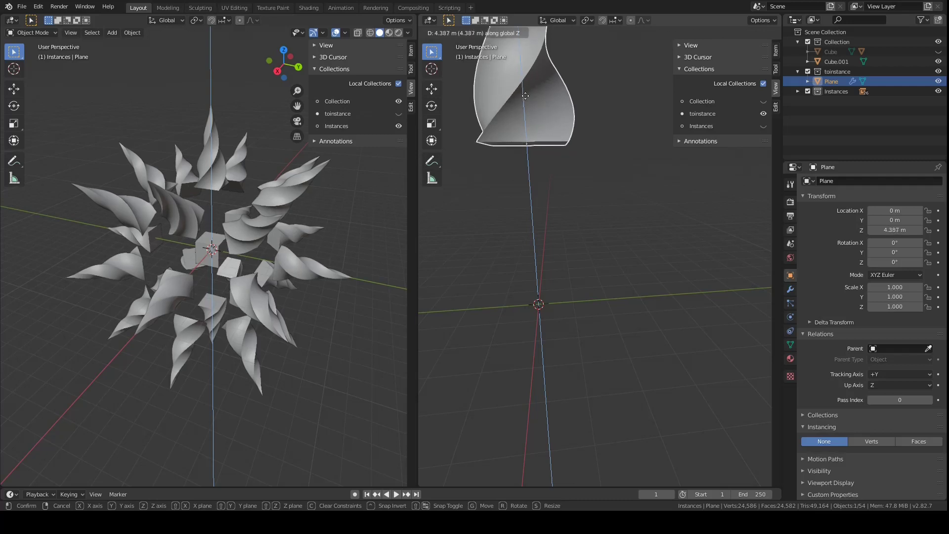
click(527, 77)
Step: Lower the Plane object about 2.06 m along global Z
mouse_move(214, 243)
middle_down()
mouse_move(168, 227)
mouse_move(241, 249)
mouse_move(213, 250)
middle_up()
key(g)
key(z)
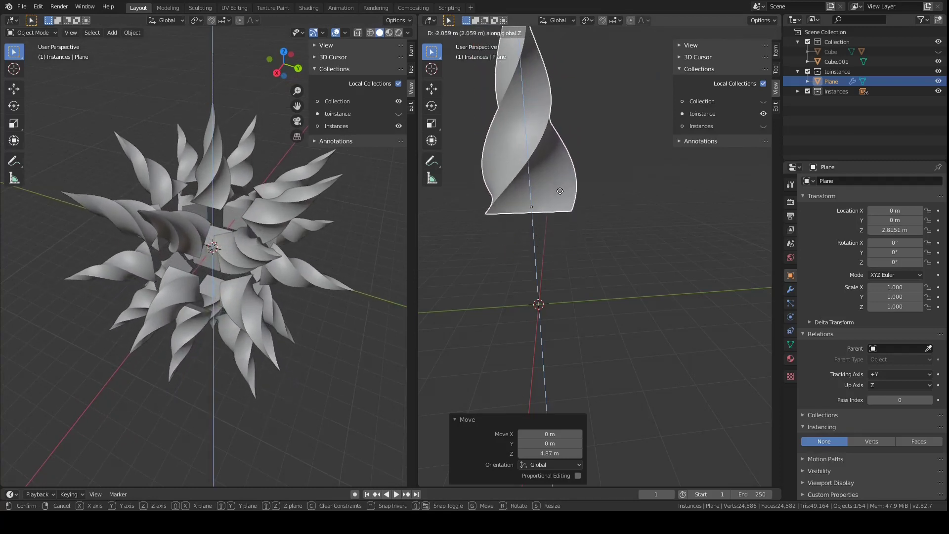
click(560, 191)
Step: Try rotating the Plane object about 32° around the global X axis
key(r)
key(x)
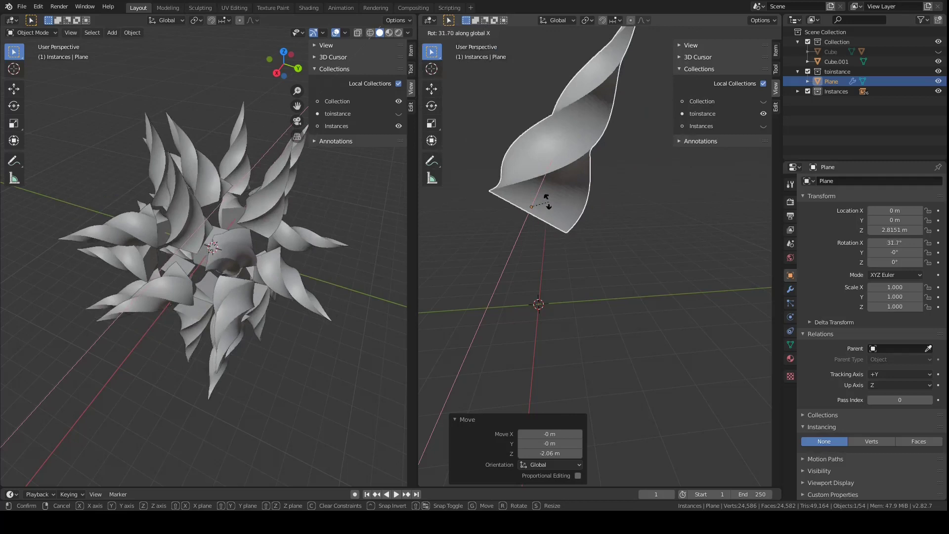
key(Escape)
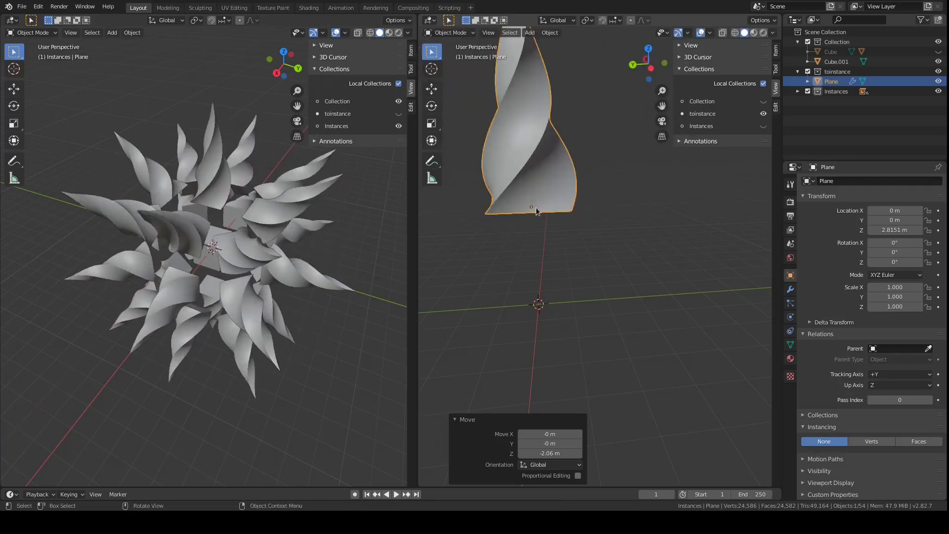
Step: Set the Z distance of the last move to 0 m
click(565, 453)
text(0)
key(Return)
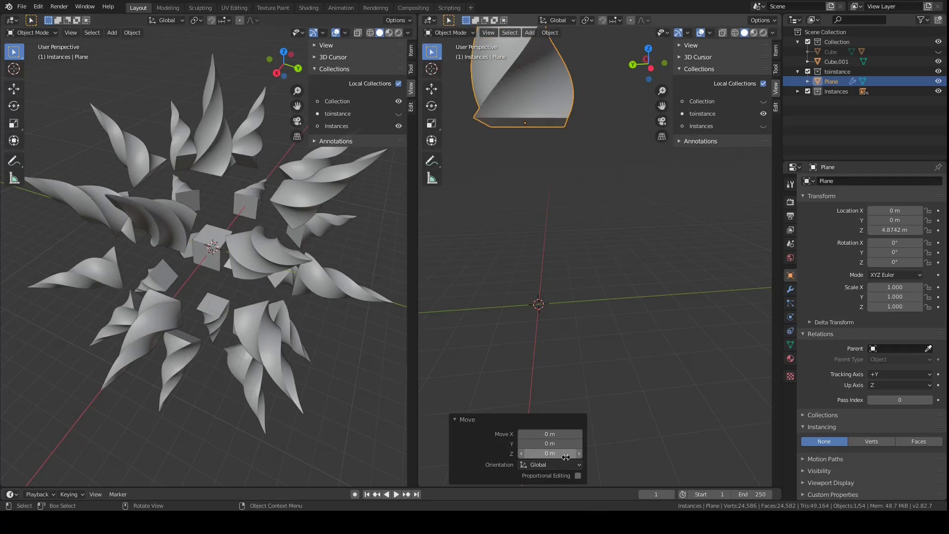
Step: Lower the Plane object along global Z in two moves to a Z location of about 0.26 m
key(g)
key(z)
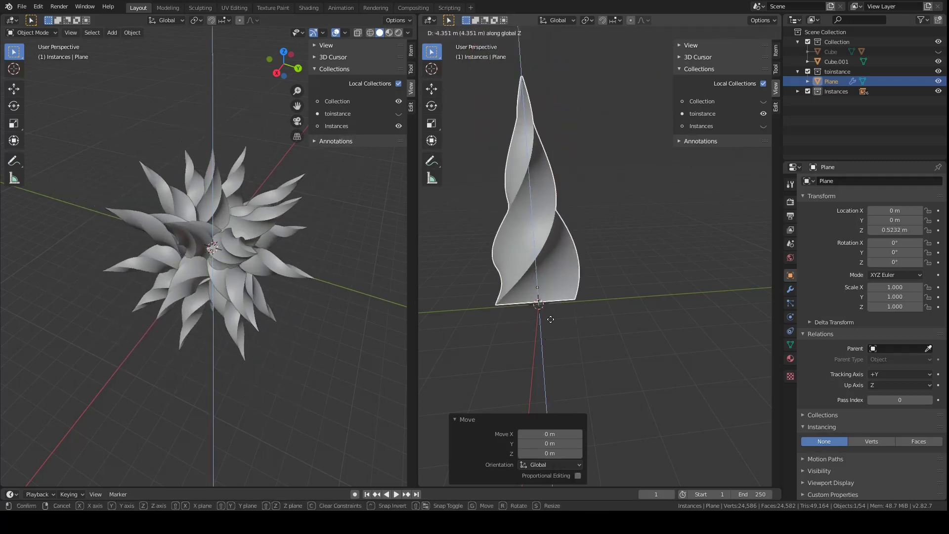
click(548, 312)
middle_drag(547, 312, 500, 311)
key(g)
key(z)
click(542, 317)
Step: Make the first viewport show the Collection with the Cube and hide the Instances collection there
middle_drag(356, 317, 318, 303)
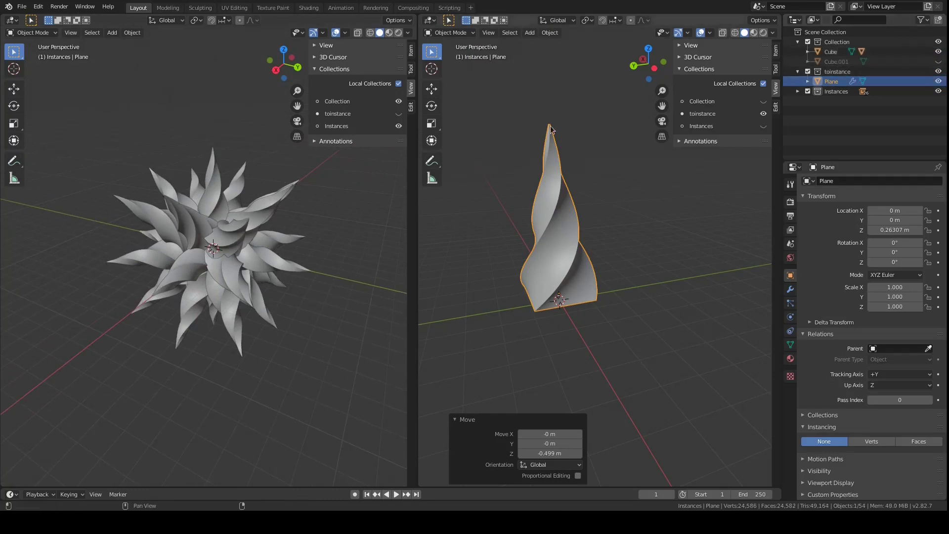
click(399, 102)
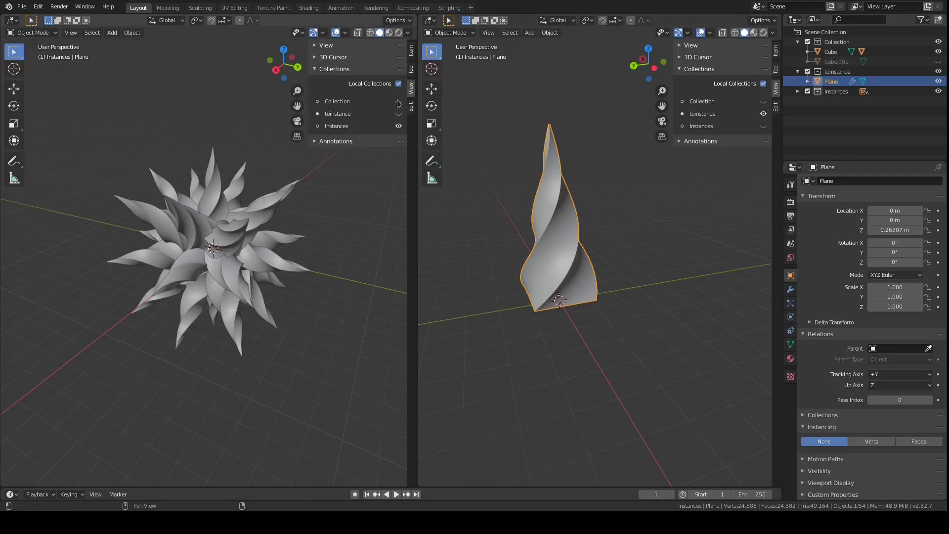
click(398, 126)
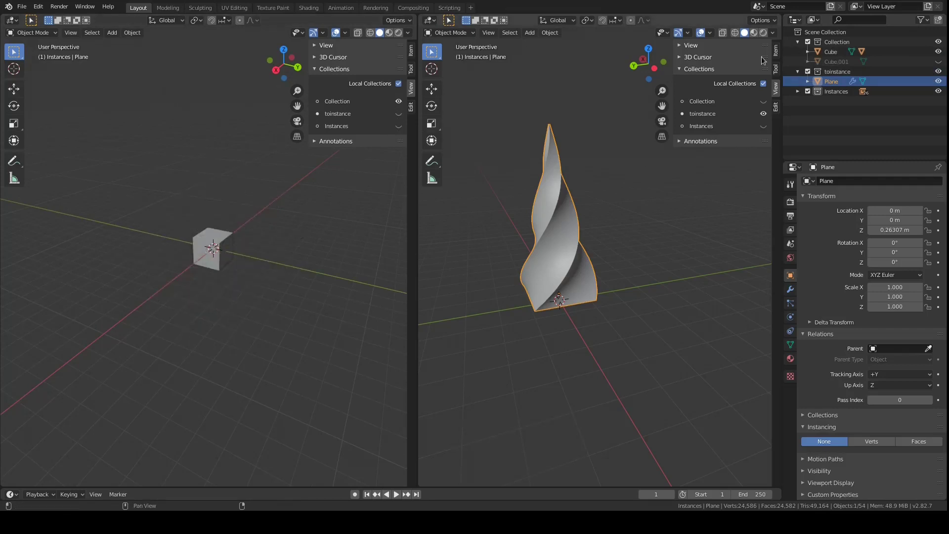
Step: Expand the Cube in the scene hierarchy, hide the Plane object and unhide the Cube's child Planechild
click(820, 53)
click(809, 52)
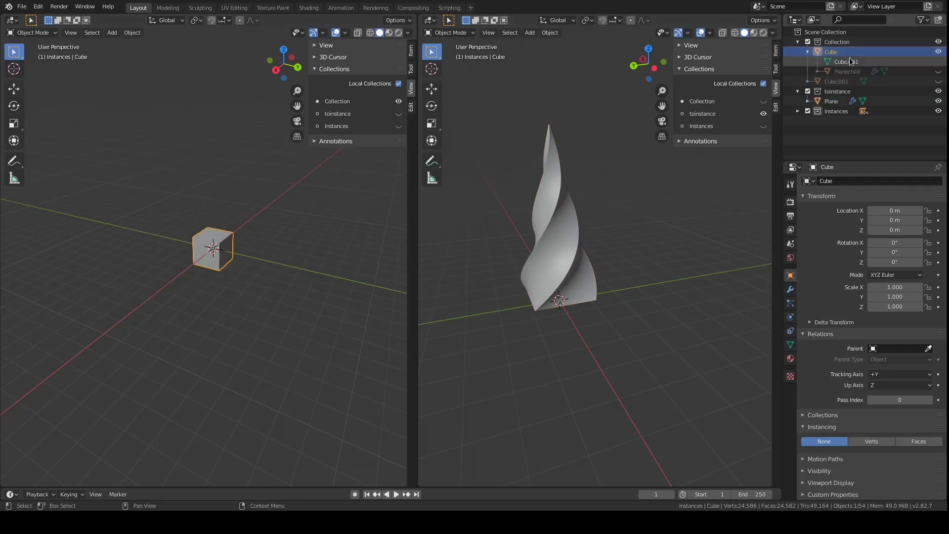
click(938, 101)
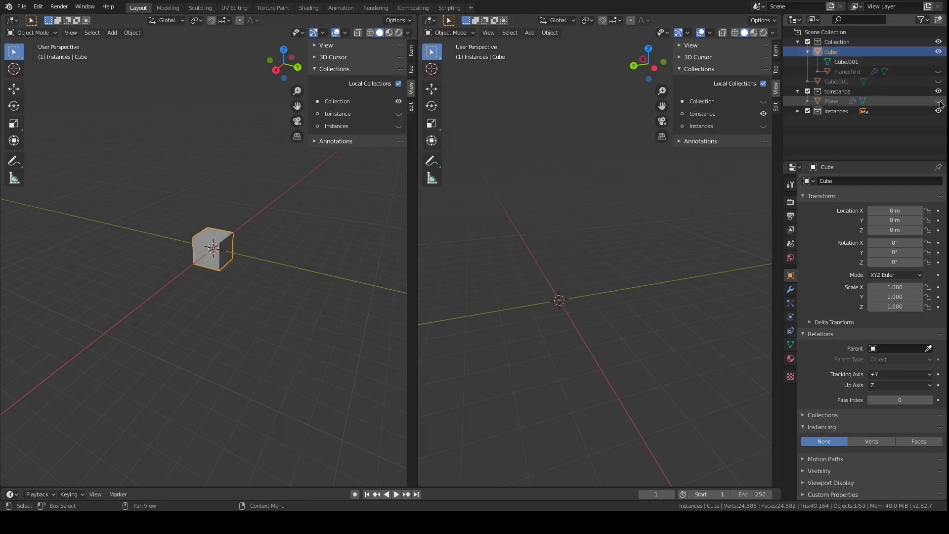
click(939, 72)
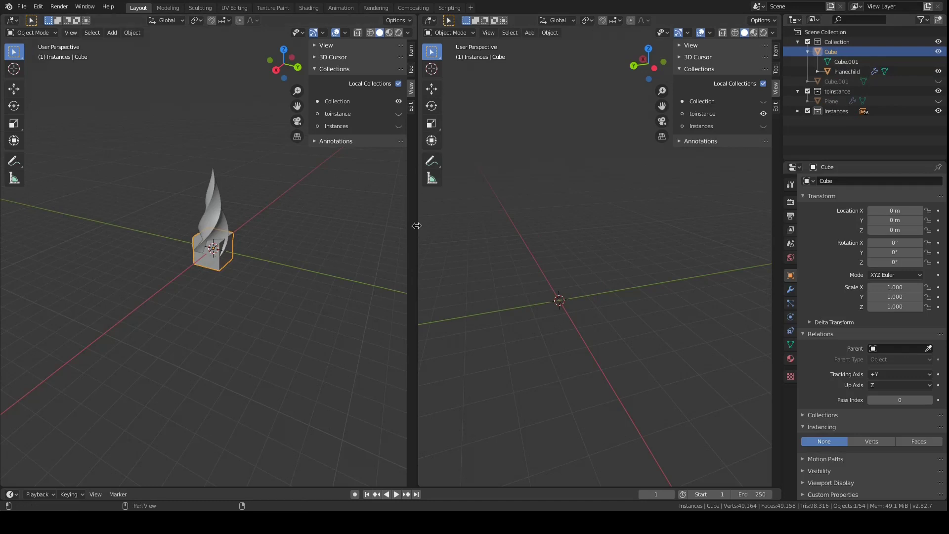
Step: Widen the first 3D viewport across nearly the whole work area and select Planechild for inspection
drag(413, 229, 765, 229)
scroll(437, 249, up, 3)
scroll(437, 249, down, 3)
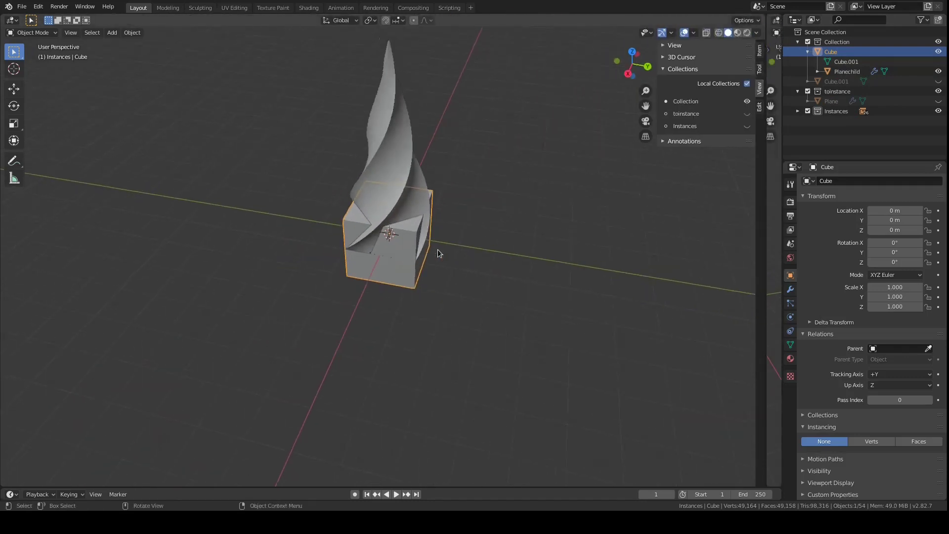
click(850, 72)
middle_drag(466, 198, 491, 180)
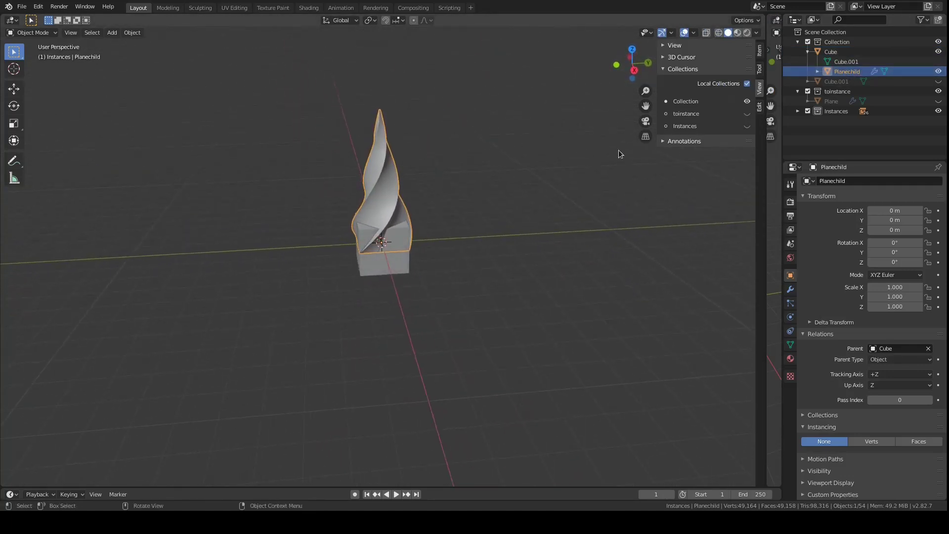
Step: Compare vertex and face instancing of Planechild on the Cube, leaving the Cube's instancing on Verts
click(848, 52)
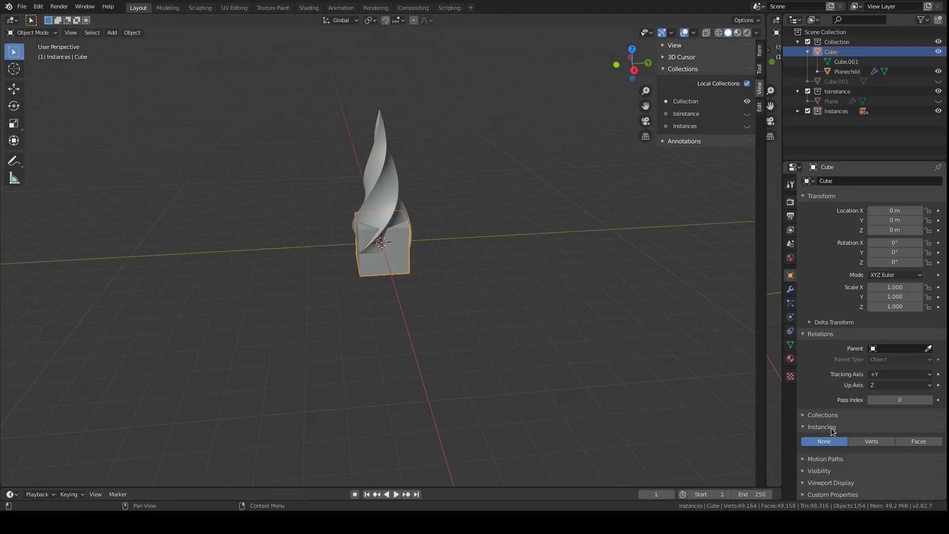
click(874, 441)
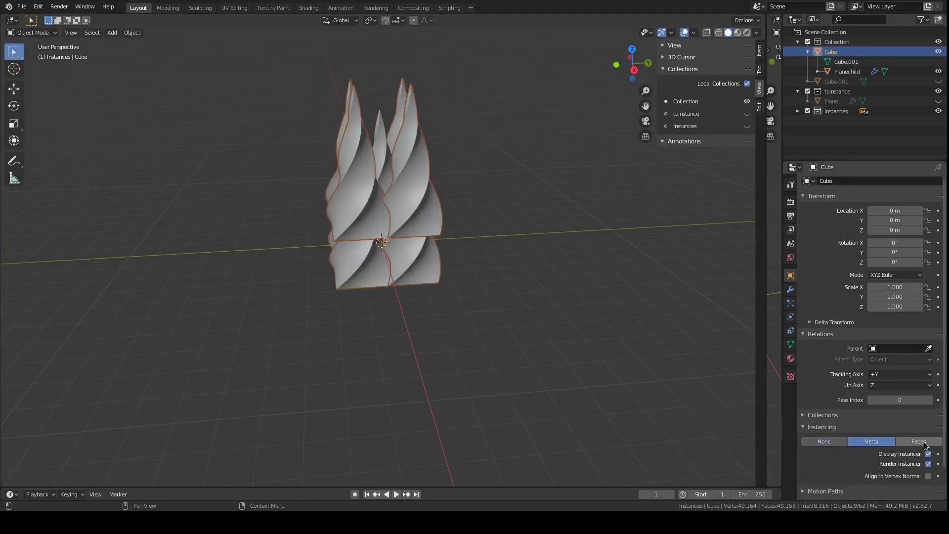
click(918, 442)
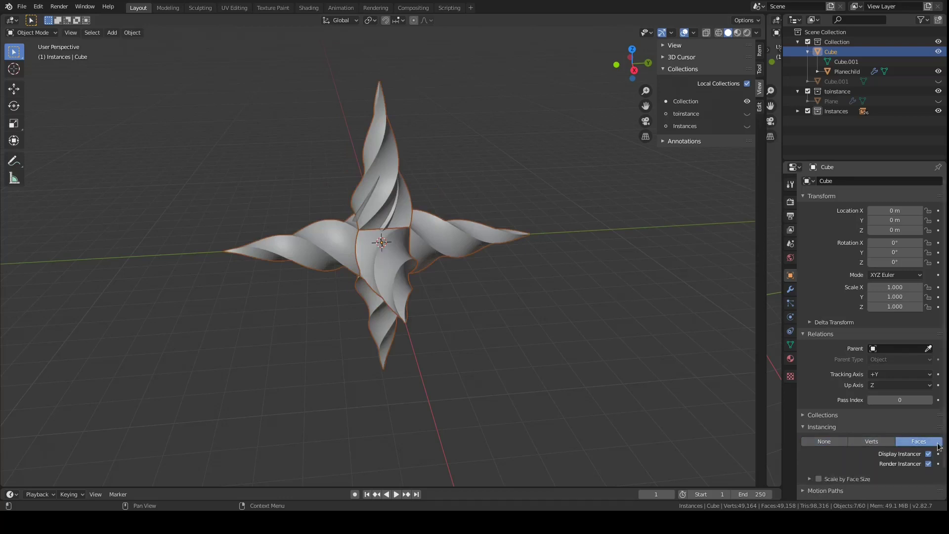
click(870, 442)
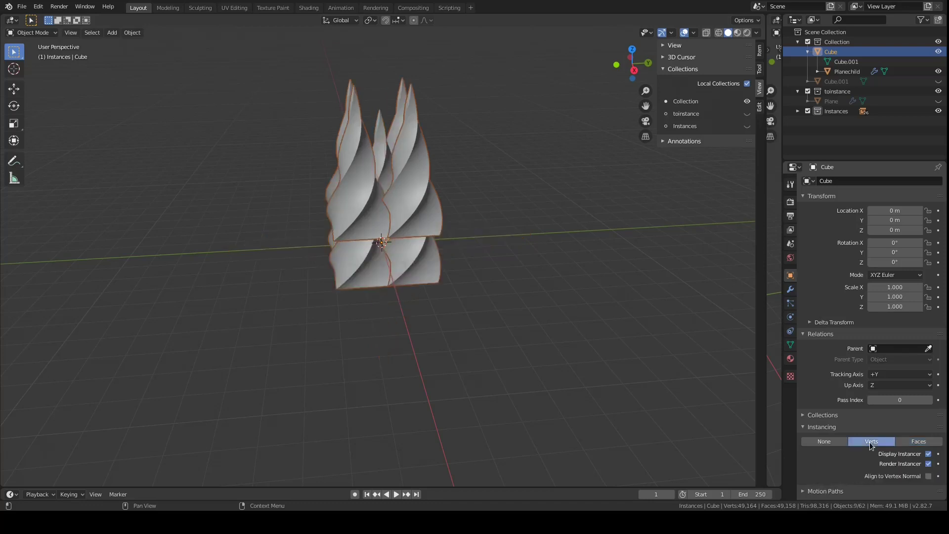
Step: Align the Cube's vertex instances to the vertex normals
click(928, 476)
middle_drag(529, 328, 511, 292)
scroll(461, 279, up, 3)
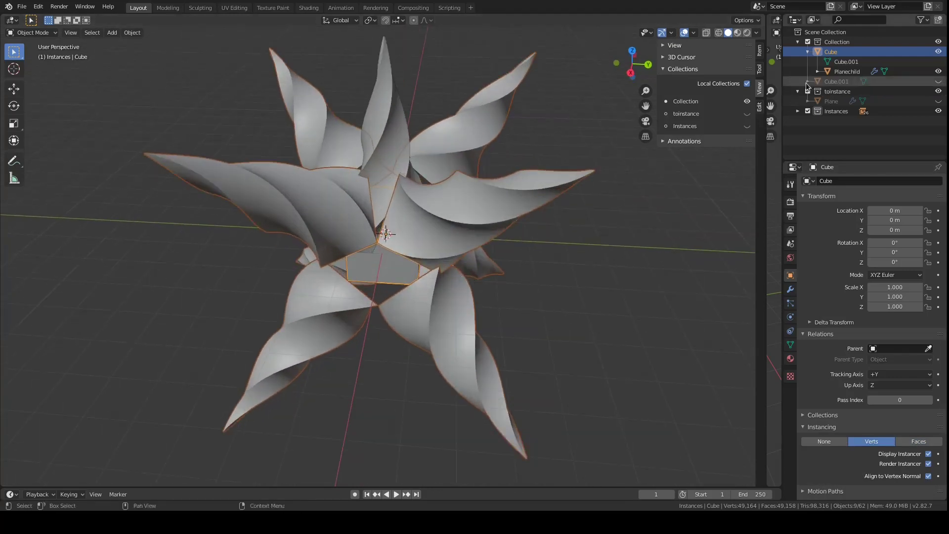
Step: Try the +Y tracking axis on Planechild and return it to +Z
click(842, 70)
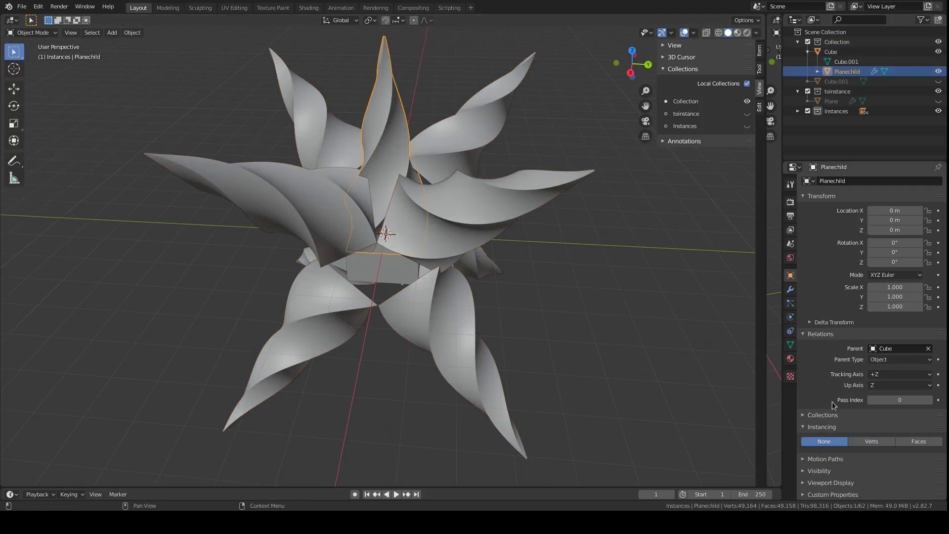
click(887, 374)
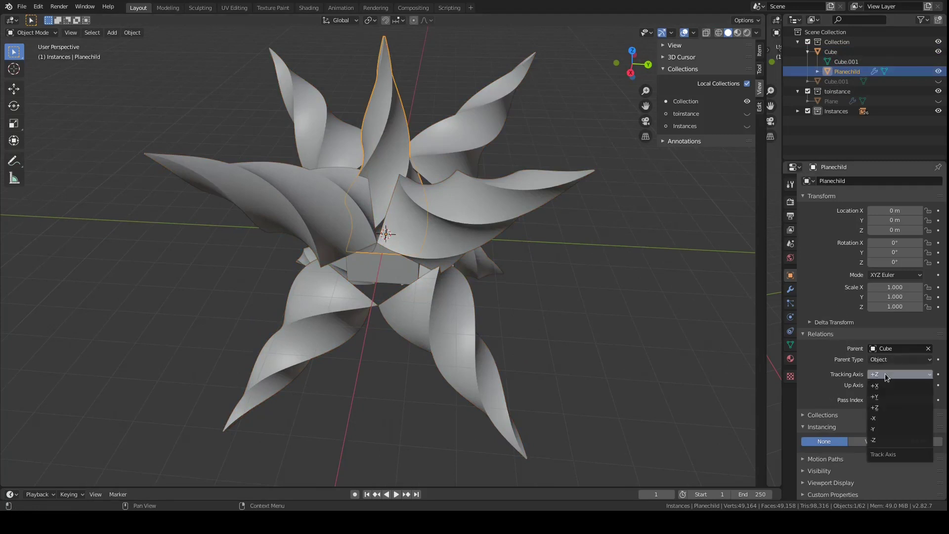
click(887, 397)
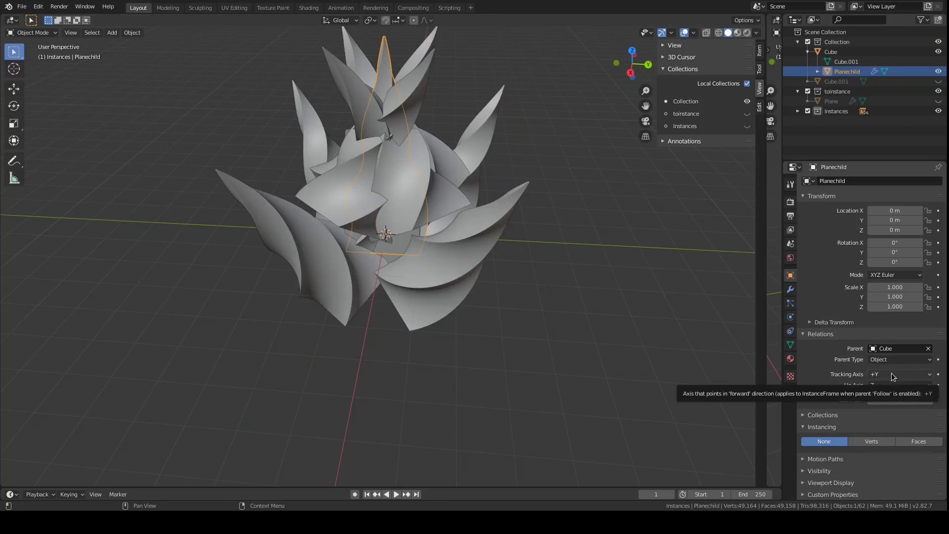
click(897, 374)
click(896, 407)
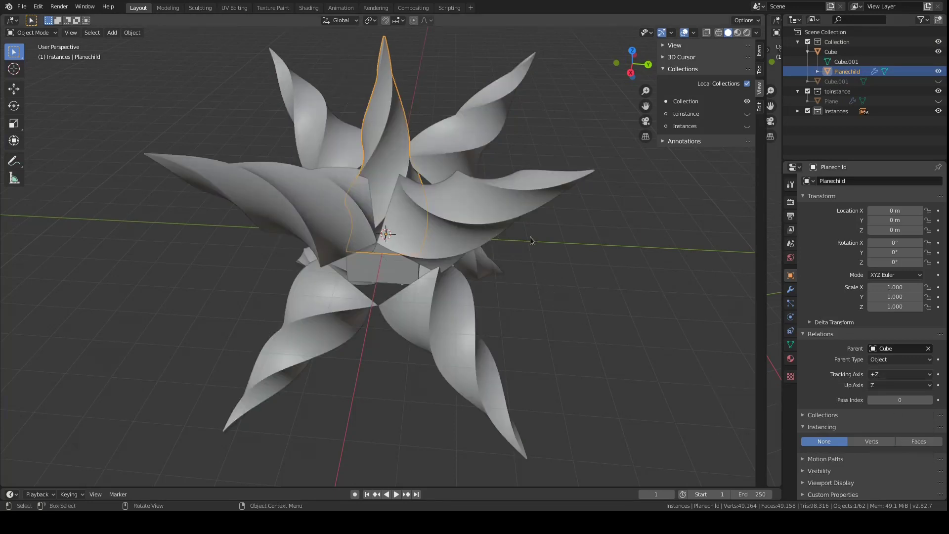
Step: Try moving Planechild up about 4.17 m along global Z while its instances surround the Cube
scroll(393, 158, down, 3)
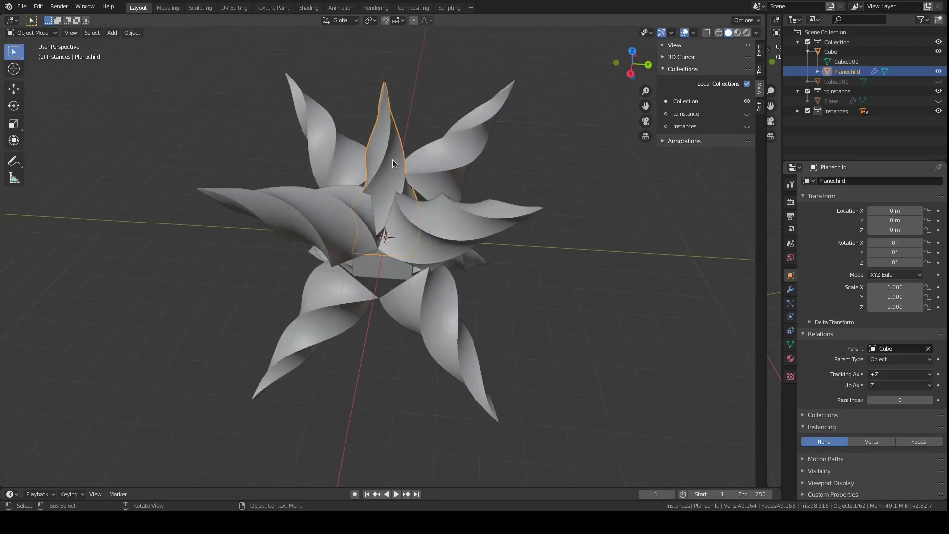
middle_drag(434, 250, 460, 219)
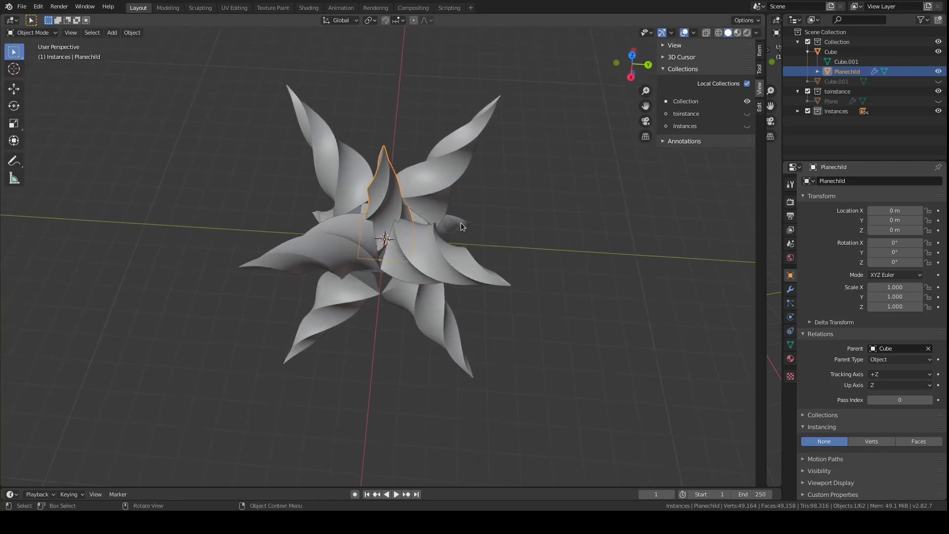
scroll(461, 223, up, 1)
scroll(461, 223, down, 2)
middle_drag(461, 223, 480, 217)
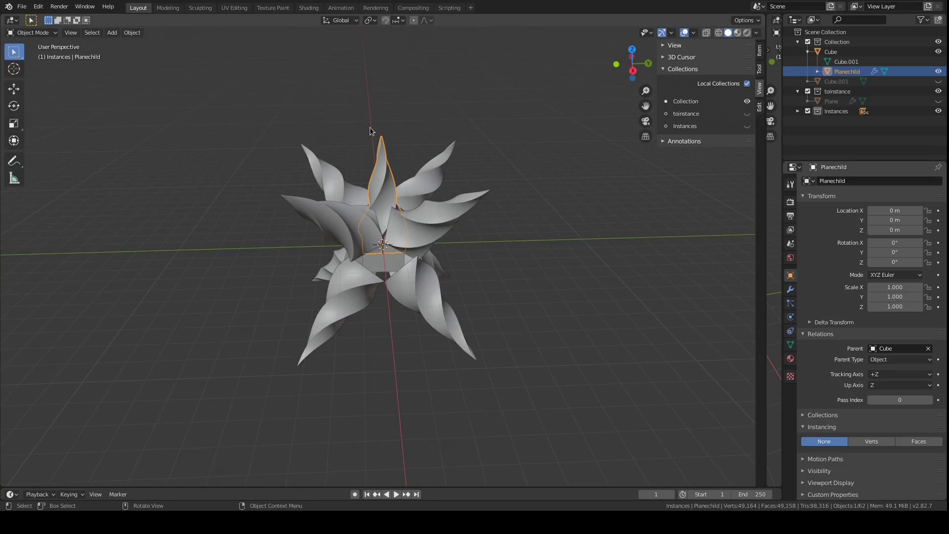
key(g)
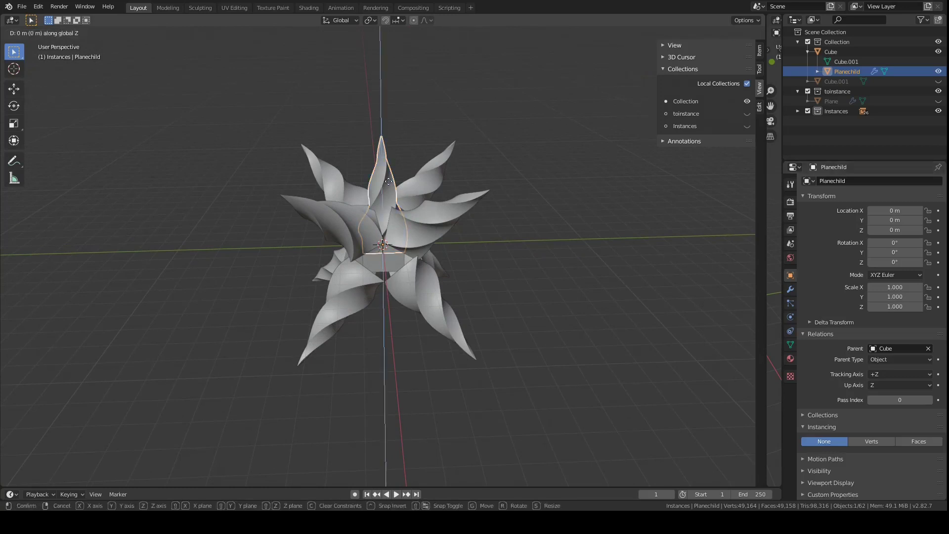
key(z)
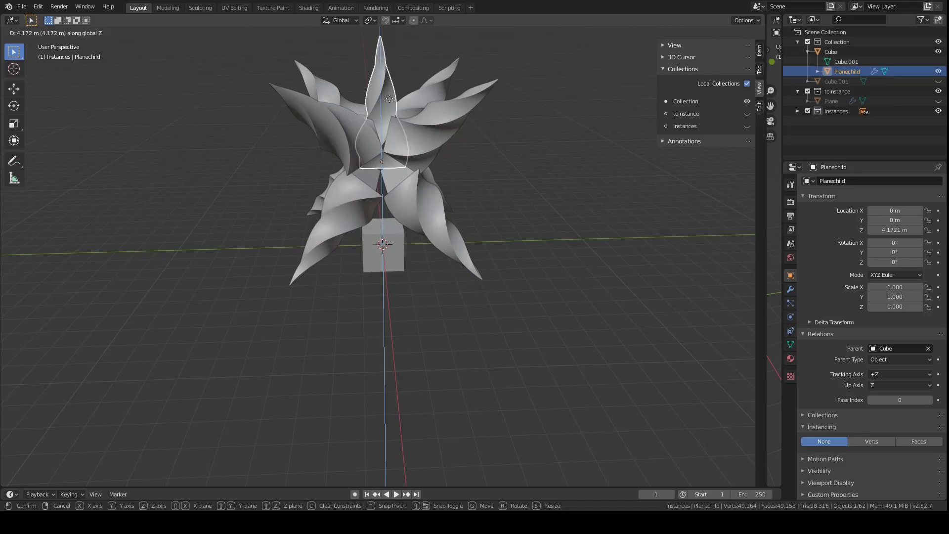
right_click(393, 100)
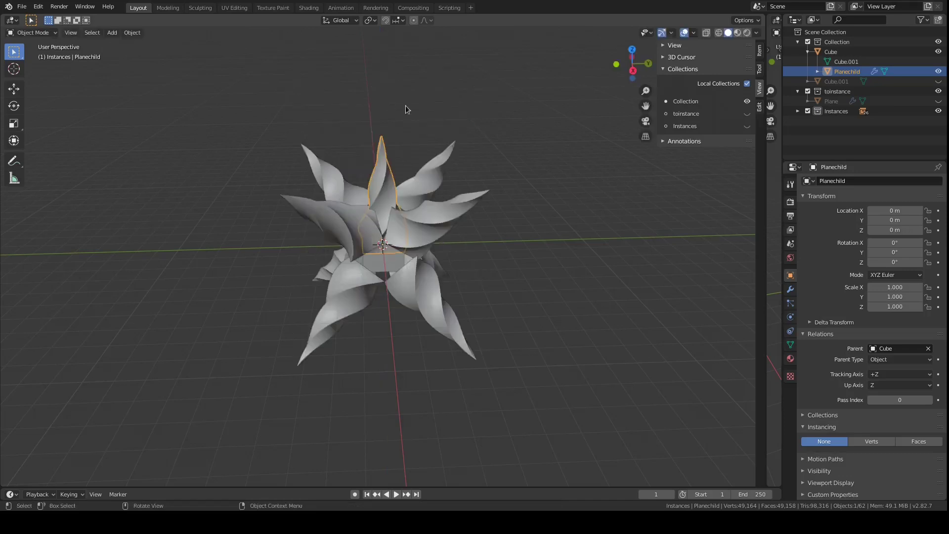
Step: Switch Planechild's own instancing between Verts and Faces, leaving it on Faces
click(888, 445)
click(908, 443)
click(893, 444)
click(901, 442)
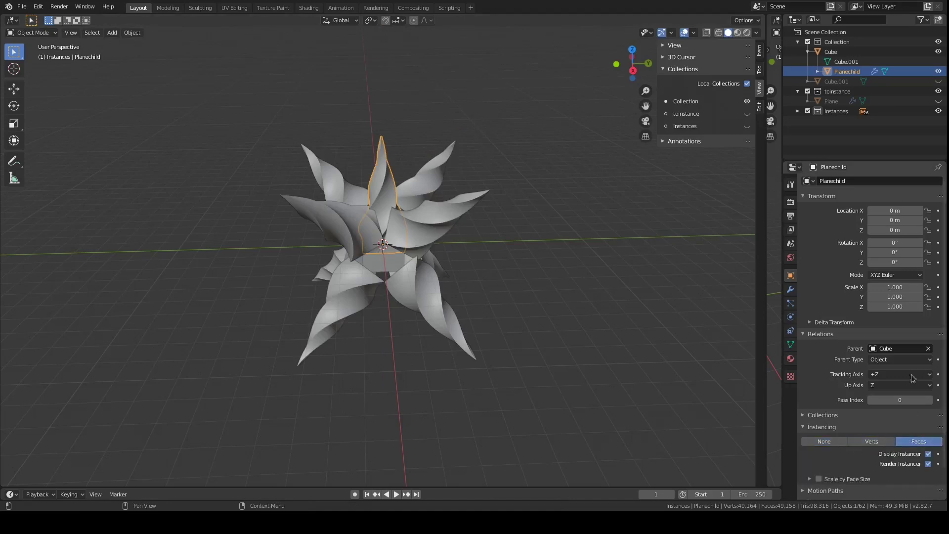
Step: Compare face and vertex instancing on the Cube, set its instancing to None and deselect everything
click(833, 51)
click(912, 443)
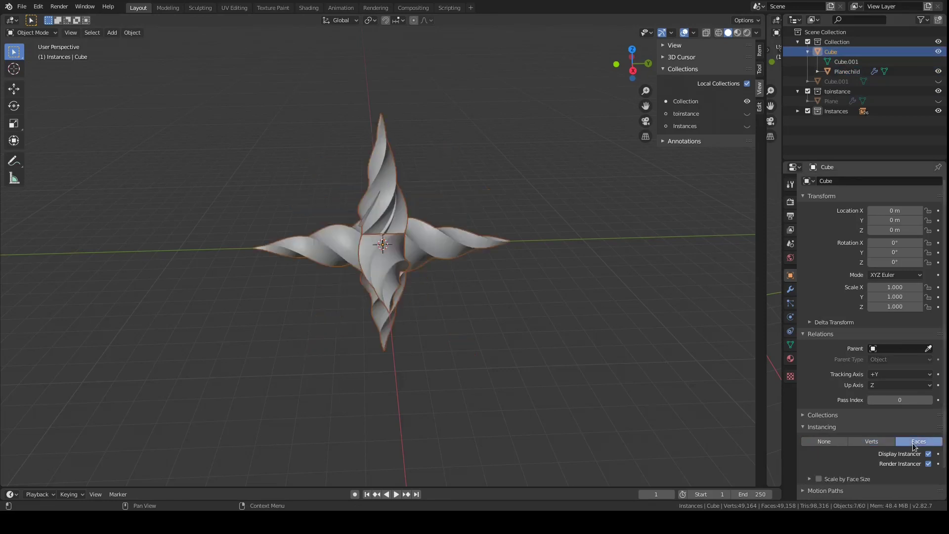
click(891, 441)
click(912, 442)
click(815, 442)
click(548, 293)
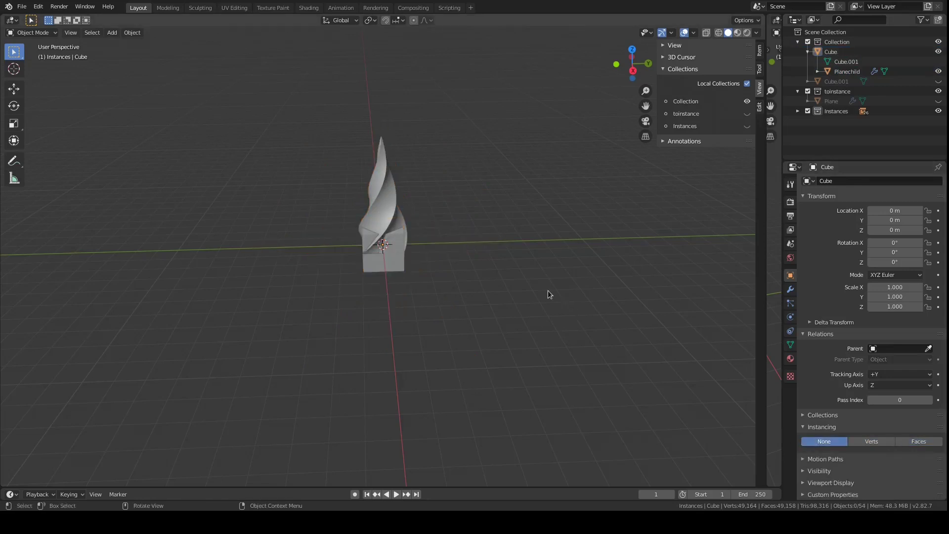
middle_drag(556, 286, 498, 302)
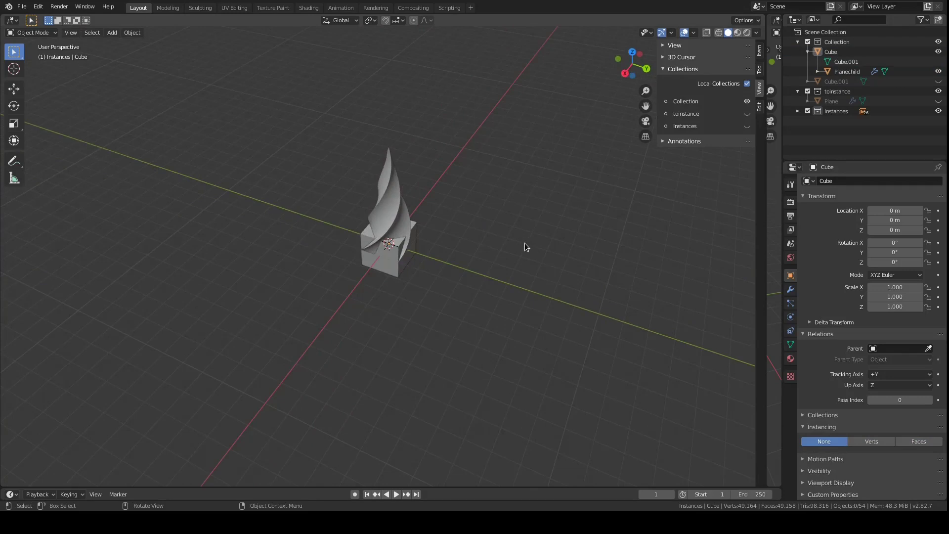